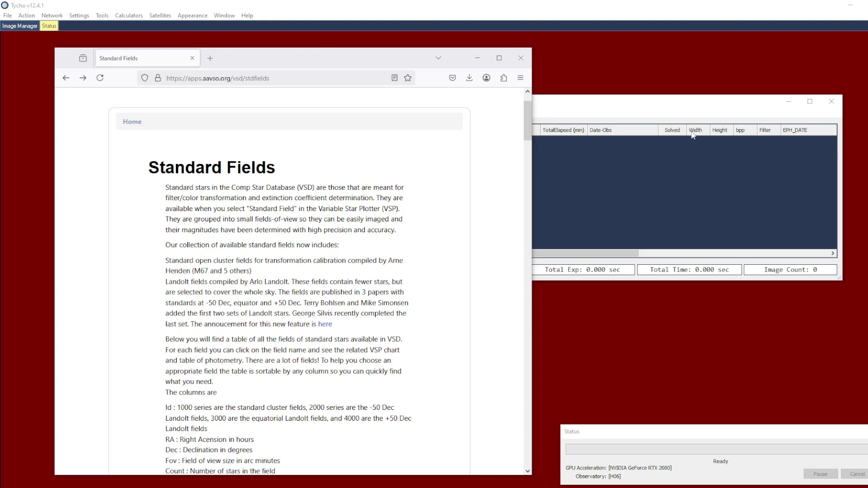
Step: Scroll the AAVSO Standard Fields page to the table listing NGC 7790, then switch to the Tycho user guide PDF
{"action": "left_click_drag", "start_coordinate": [283, 172], "coordinate": [150, 166]}
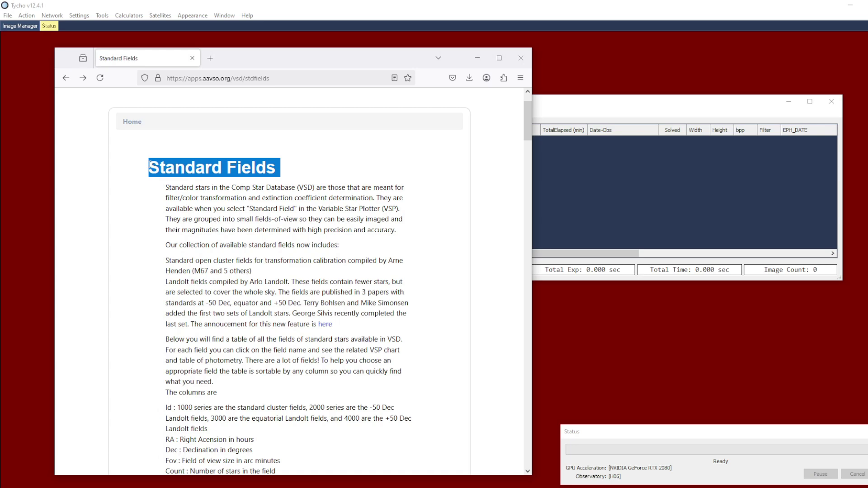
{"action": "left_click", "coordinate": [448, 202]}
{"action": "scroll", "coordinate": [441, 238], "scroll_direction": "down", "scroll_amount": 5}
{"action": "scroll", "coordinate": [439, 242], "scroll_direction": "down", "scroll_amount": 3}
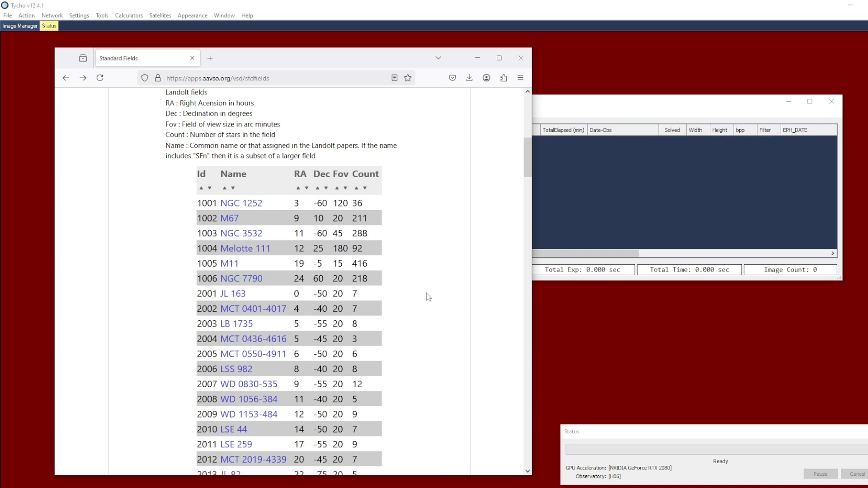
{"action": "key", "text": "alt+Tab"}
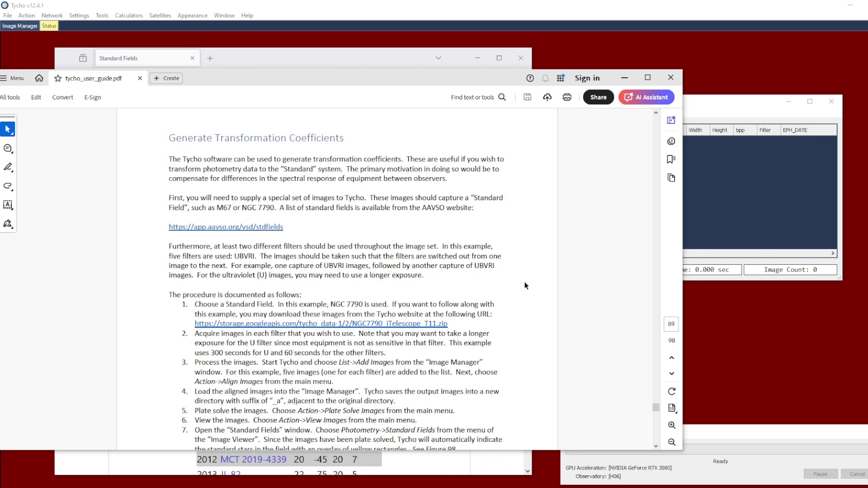
Step: Add the five calibrated NGC 7790 FIT images (B, V, R, I, U) to Tycho's Image Manager
{"action": "left_click", "coordinate": [716, 191]}
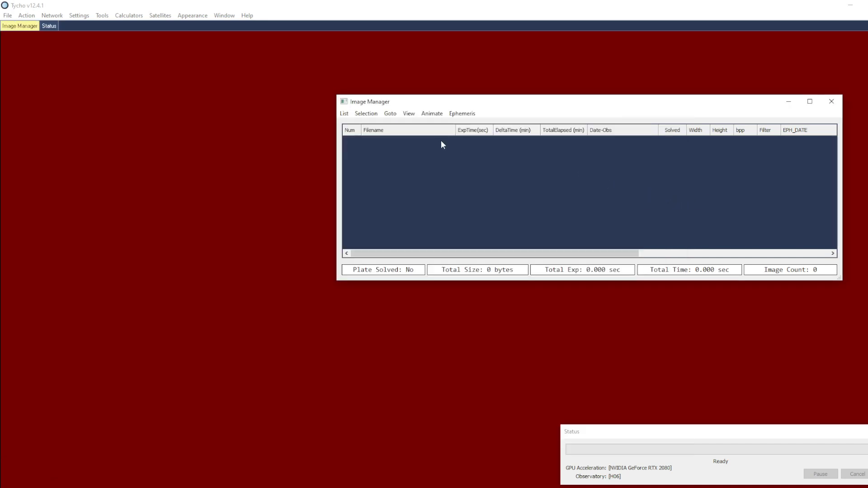
{"action": "left_click", "coordinate": [344, 114]}
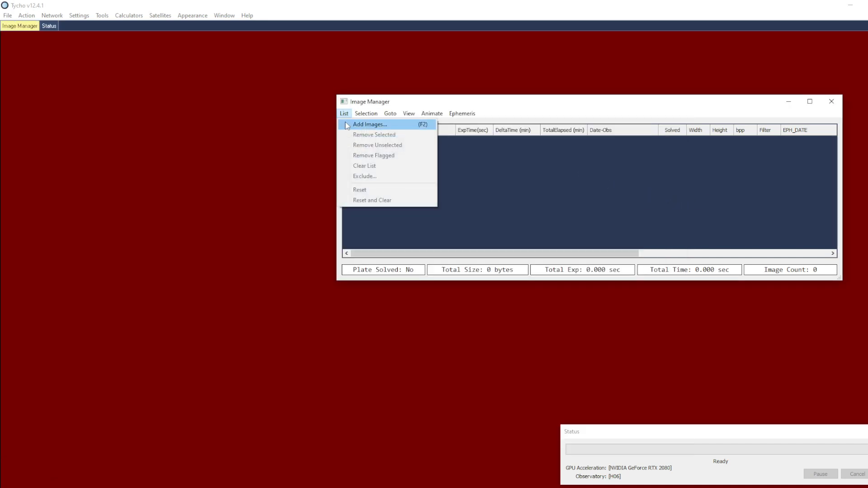
{"action": "left_click", "coordinate": [379, 125]}
{"action": "left_click_drag", "start_coordinate": [620, 205], "coordinate": [513, 133]}
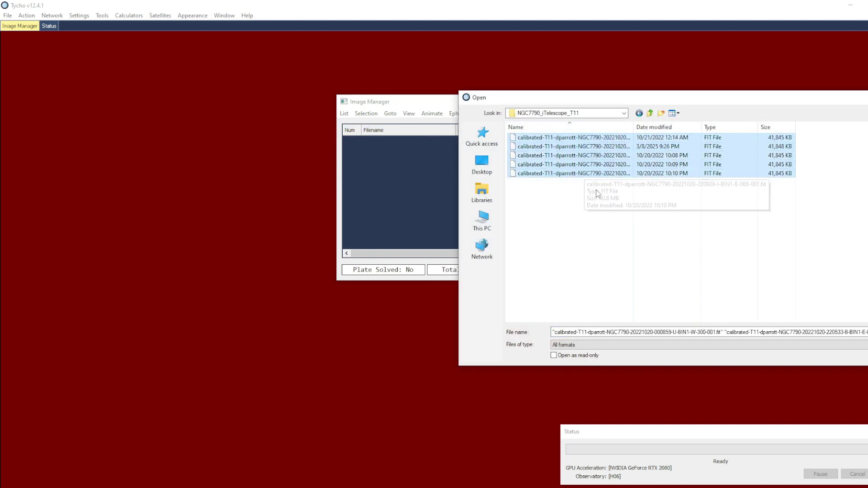
{"action": "key", "text": "Return"}
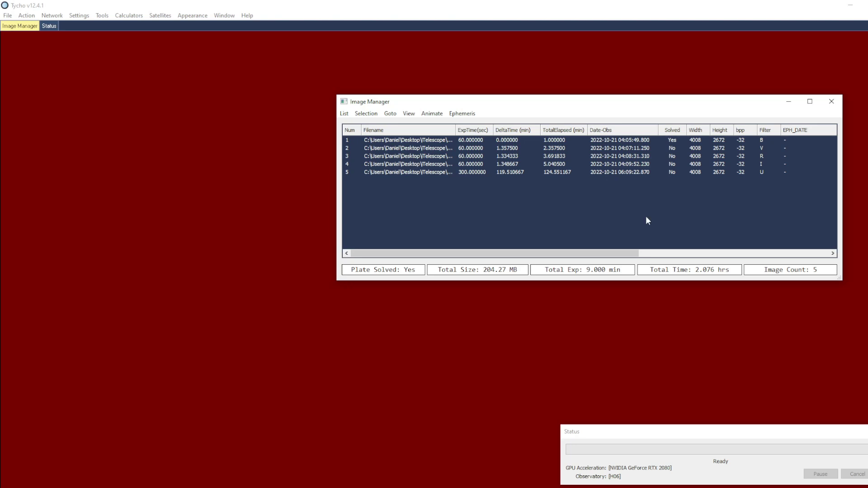
{"action": "left_click", "coordinate": [28, 16]}
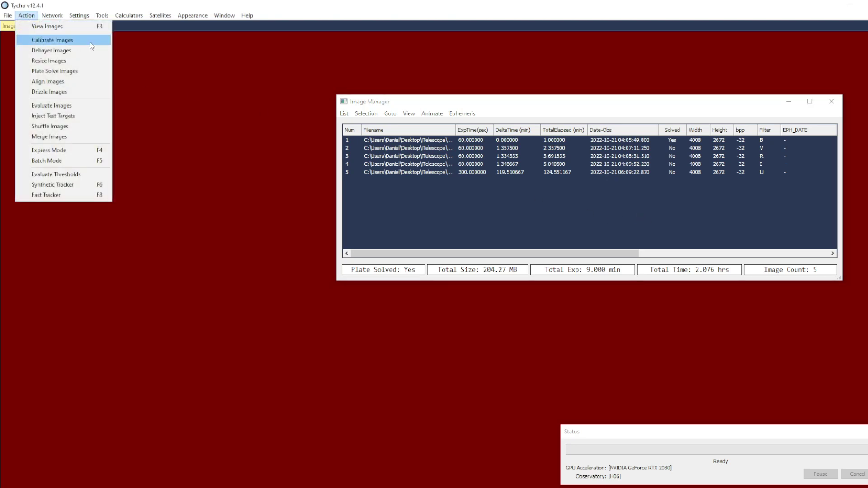
Step: Plate-solve the loaded images using the default solver settings
{"action": "left_click", "coordinate": [185, 73]}
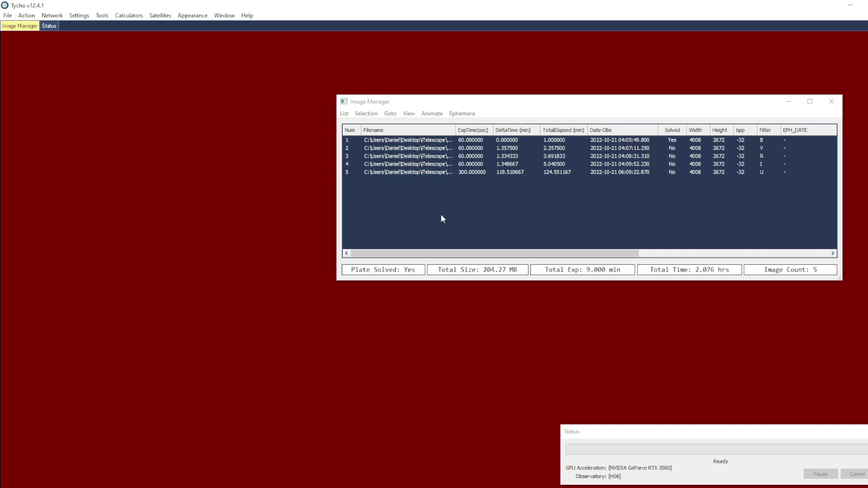
{"action": "left_click", "coordinate": [26, 15]}
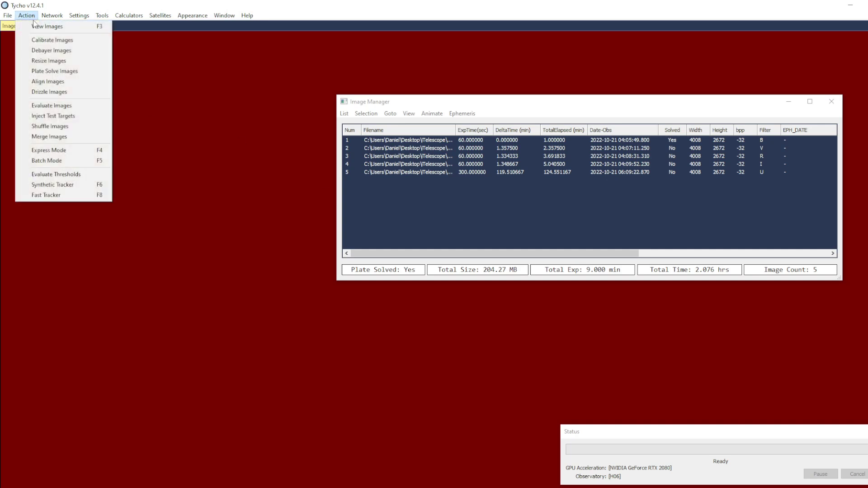
{"action": "left_click", "coordinate": [56, 72]}
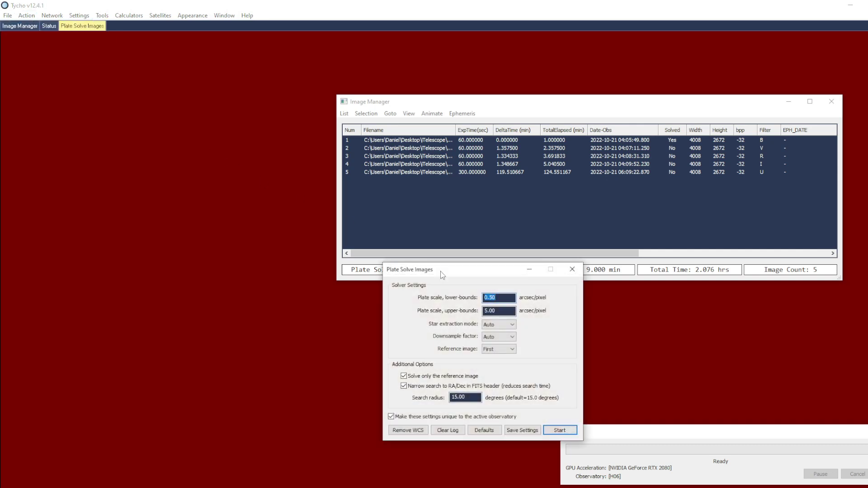
{"action": "left_click", "coordinate": [501, 298]}
{"action": "left_click", "coordinate": [563, 432]}
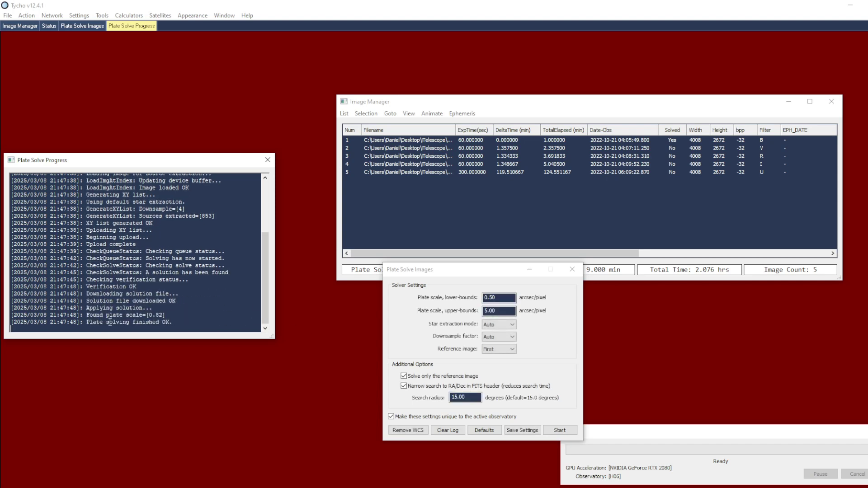
{"action": "left_click", "coordinate": [26, 16]}
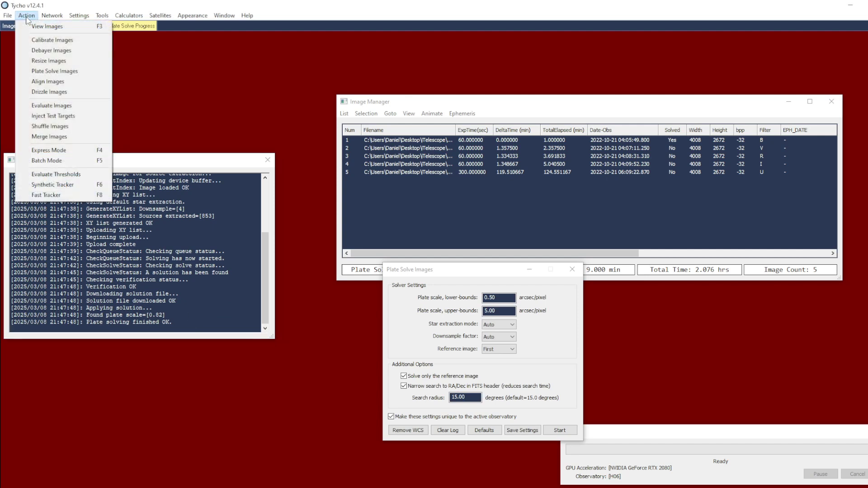
{"action": "left_click", "coordinate": [76, 84]}
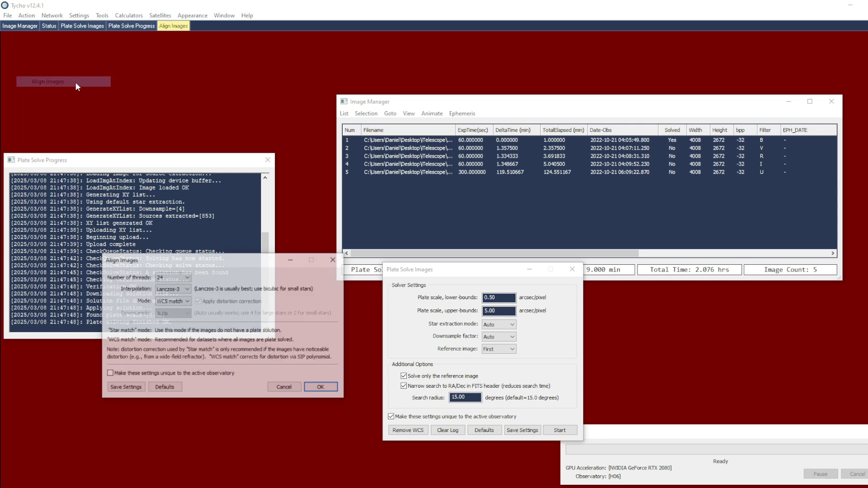
Step: Align all five images by WCS and view the aligned field in the Image Viewer
{"action": "left_click", "coordinate": [321, 388]}
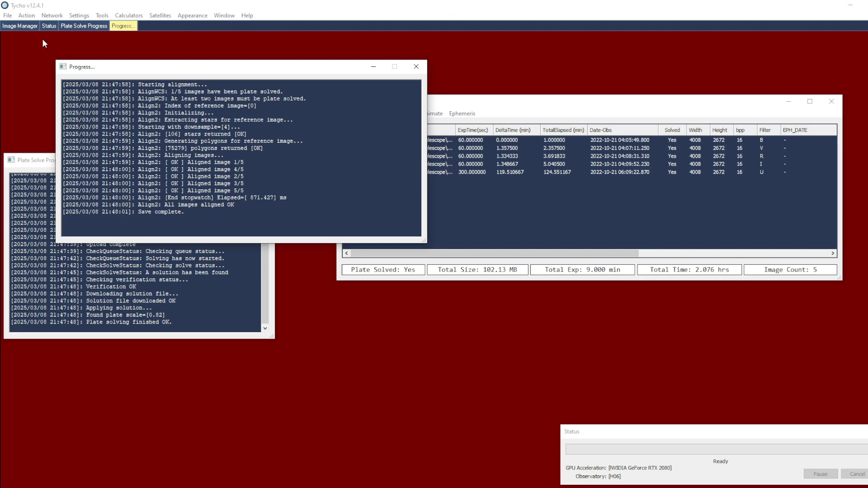
{"action": "left_click", "coordinate": [26, 16]}
{"action": "left_click", "coordinate": [28, 26]}
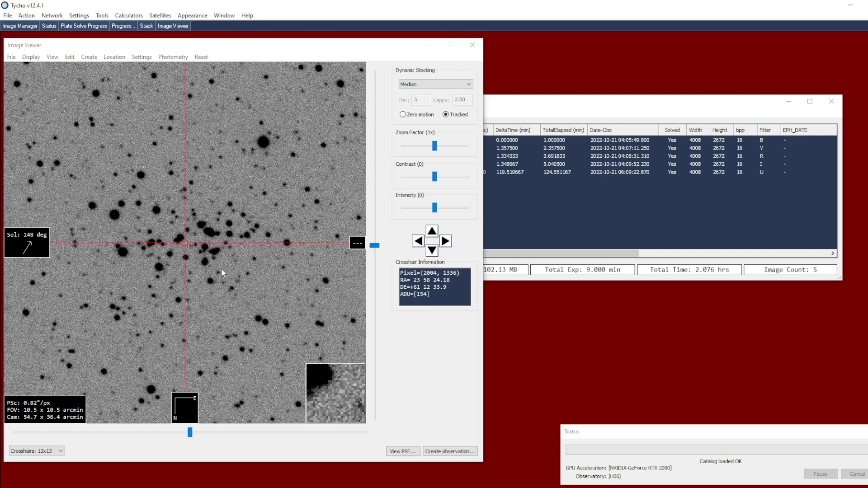
Step: Load the standard fields and place the Standard Fields and Standard Stars windows beside the NGC 7790 image
{"action": "scroll", "coordinate": [221, 268], "scroll_direction": "down", "scroll_amount": 1}
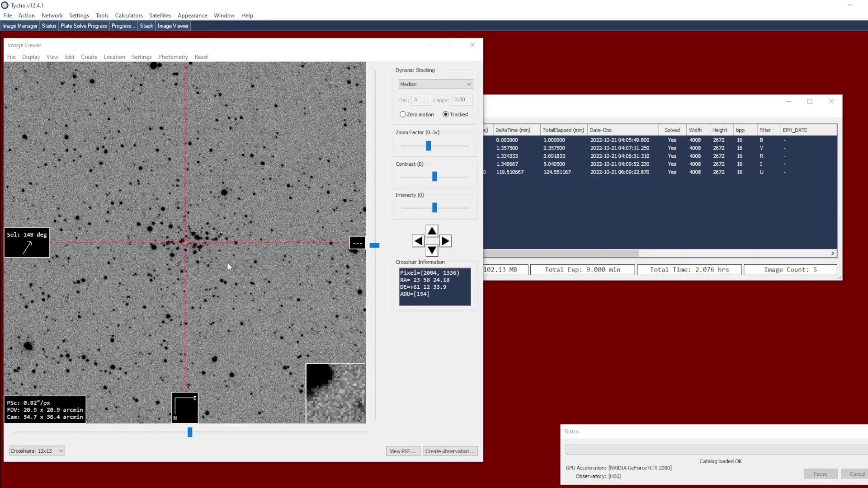
{"action": "left_click", "coordinate": [169, 58]}
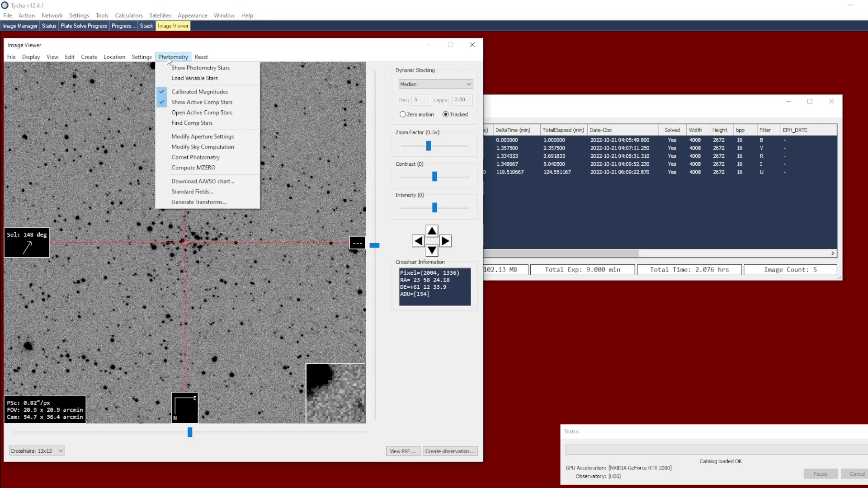
{"action": "left_click", "coordinate": [192, 192]}
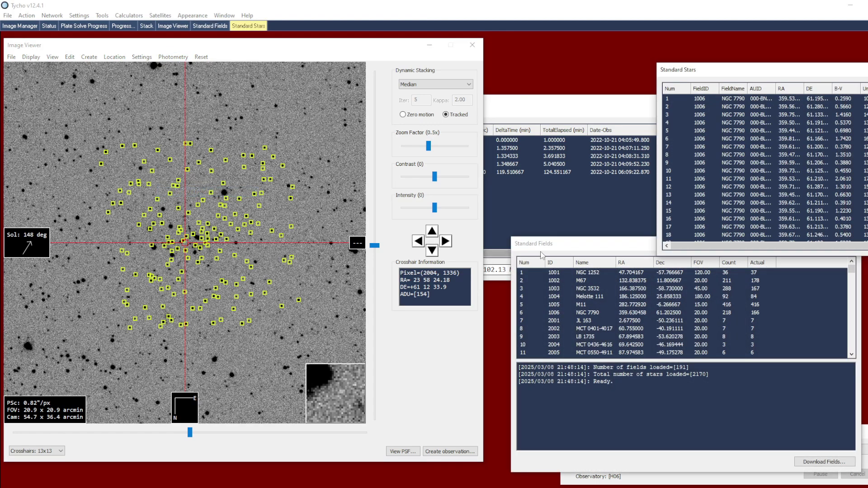
{"action": "left_click_drag", "start_coordinate": [542, 244], "coordinate": [530, 244]}
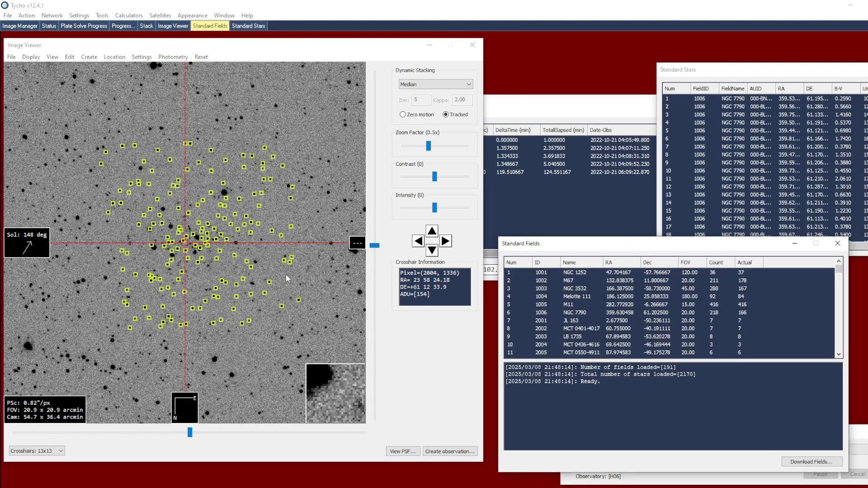
{"action": "scroll", "coordinate": [286, 275], "scroll_direction": "down", "scroll_amount": 1}
{"action": "scroll", "coordinate": [286, 275], "scroll_direction": "up", "scroll_amount": 1}
{"action": "left_click_drag", "start_coordinate": [719, 73], "coordinate": [560, 52]}
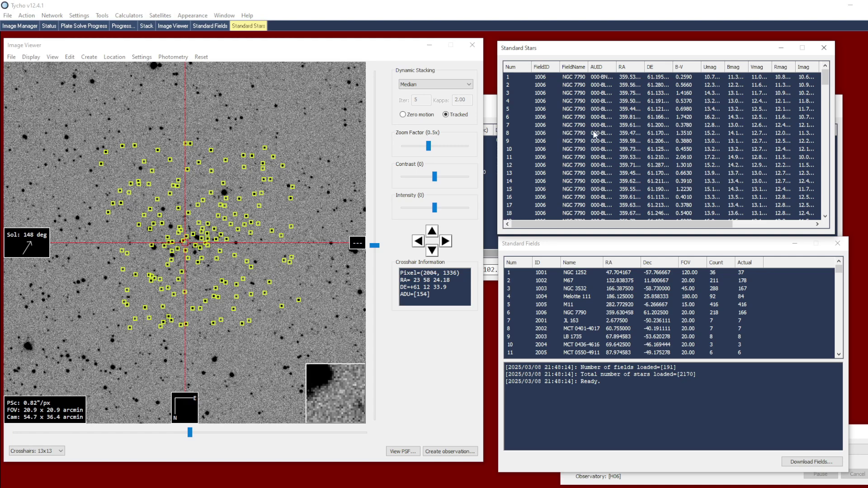
{"action": "left_click", "coordinate": [173, 56]}
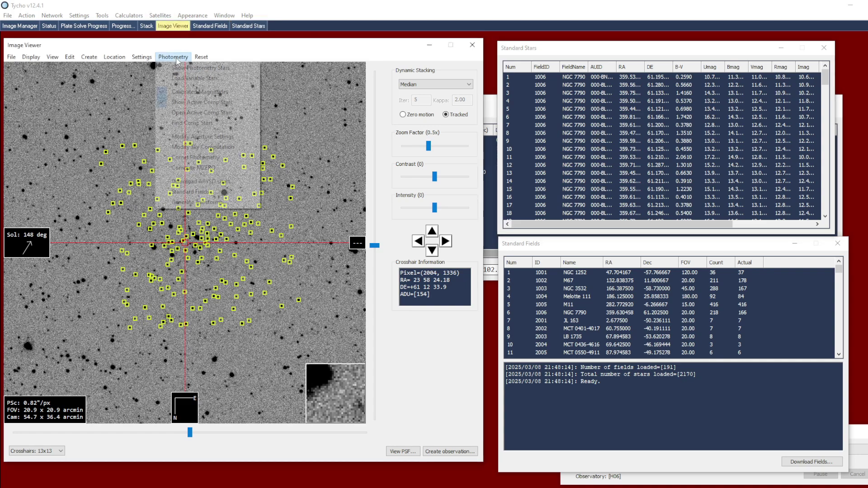
{"action": "left_click", "coordinate": [240, 138]}
{"action": "scroll", "coordinate": [180, 233], "scroll_direction": "up", "scroll_amount": 2}
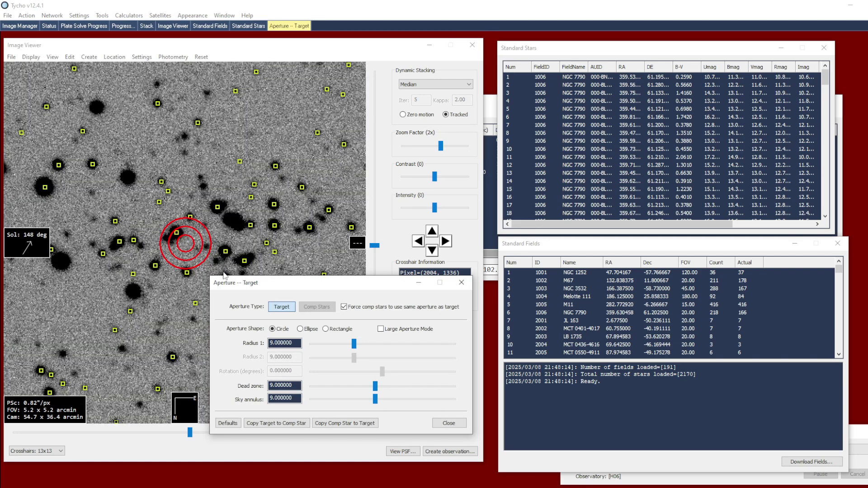
{"action": "left_click", "coordinate": [291, 385]}
{"action": "left_click", "coordinate": [120, 194]}
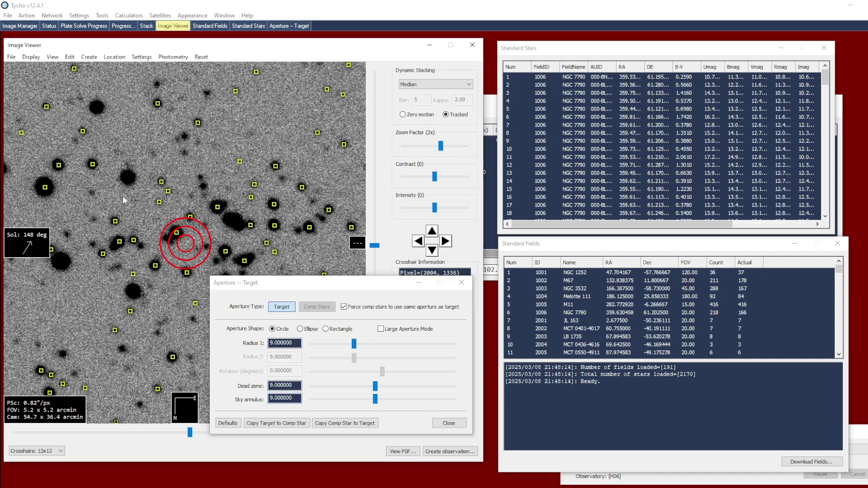
{"action": "scroll", "coordinate": [142, 214], "scroll_direction": "down", "scroll_amount": 1}
{"action": "left_click_drag", "start_coordinate": [120, 194], "coordinate": [210, 231]}
{"action": "scroll", "coordinate": [200, 244], "scroll_direction": "up", "scroll_amount": 2}
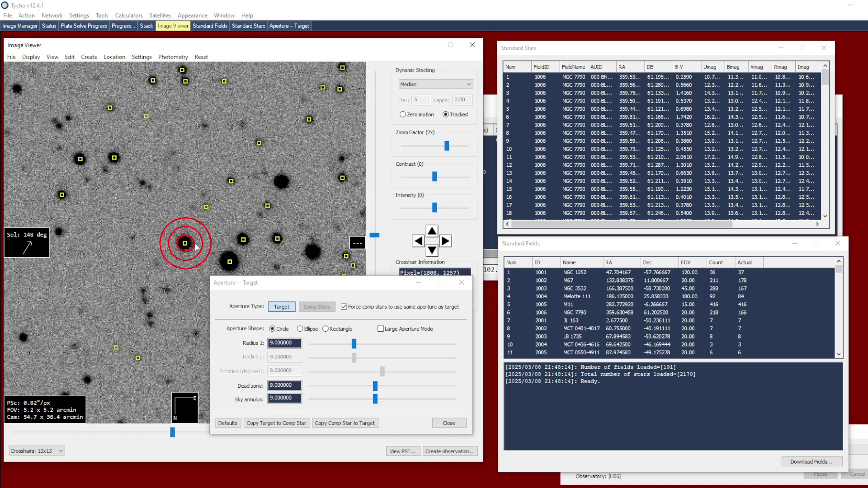
{"action": "left_click", "coordinate": [192, 247]}
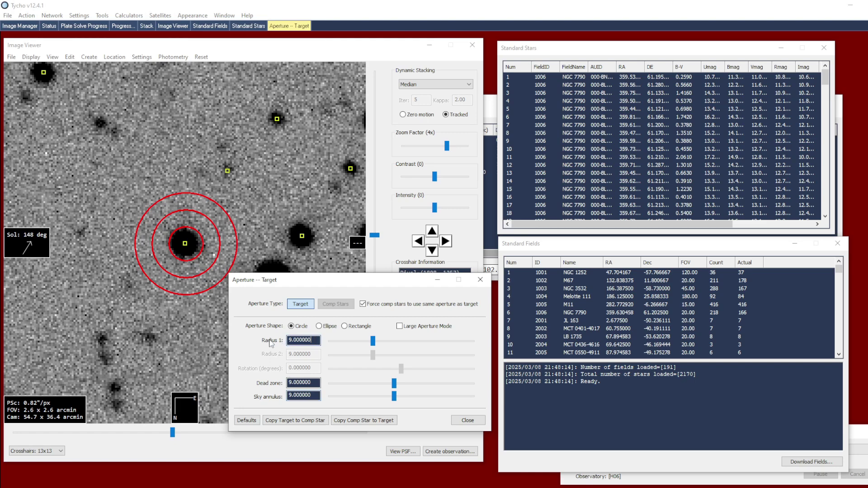
{"action": "left_click", "coordinate": [317, 384]}
{"action": "left_click", "coordinate": [316, 396]}
{"action": "left_click", "coordinate": [466, 422]}
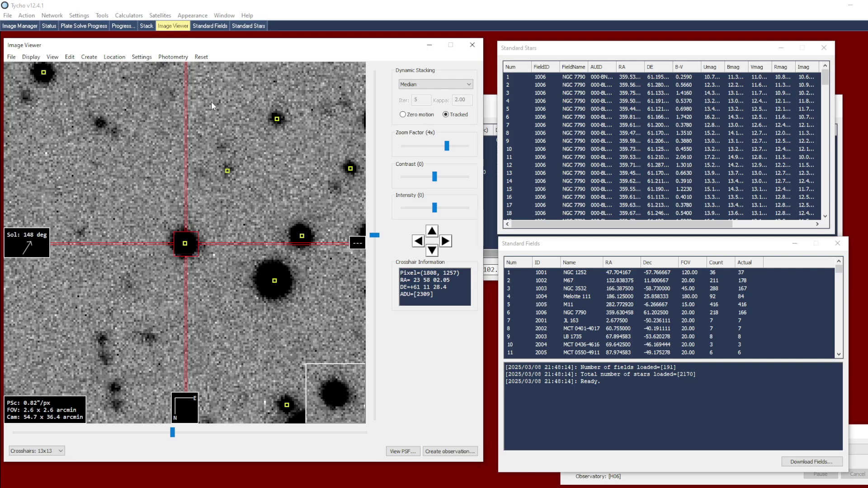
Step: Open Generate Transforms, keep U as both filter label and catalog band, and create U measurements
{"action": "left_click", "coordinate": [182, 58]}
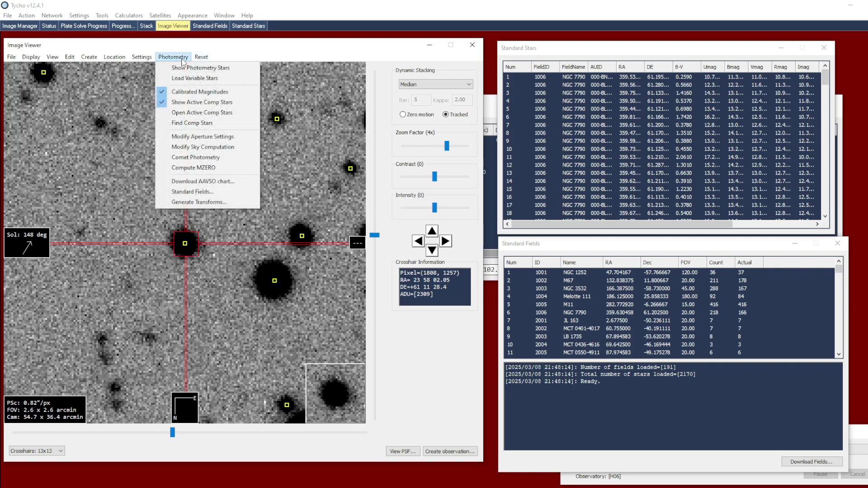
{"action": "left_click", "coordinate": [202, 203]}
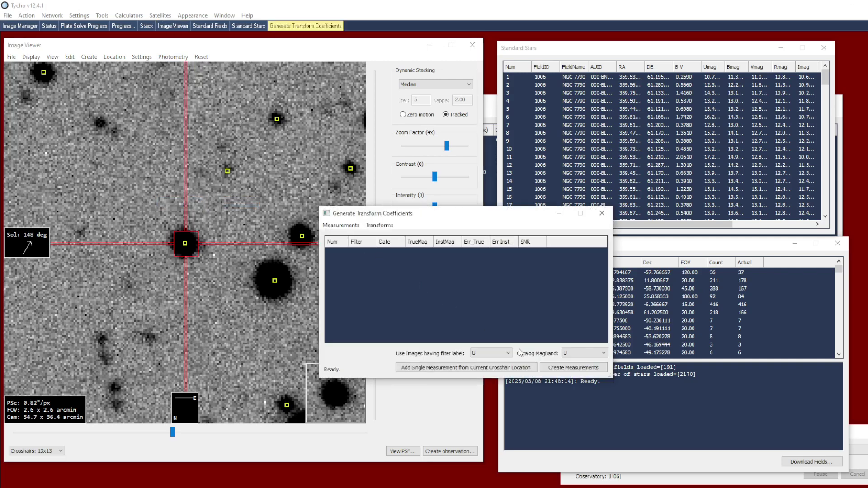
{"action": "left_click", "coordinate": [479, 354]}
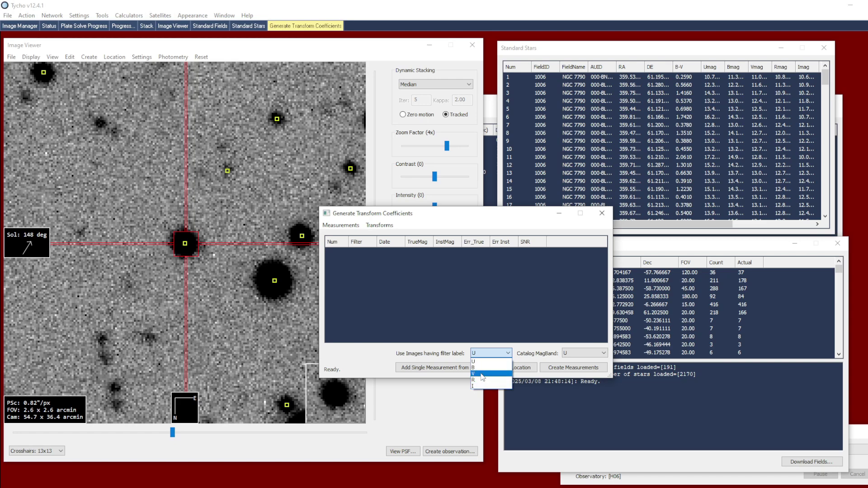
{"action": "left_click", "coordinate": [528, 356]}
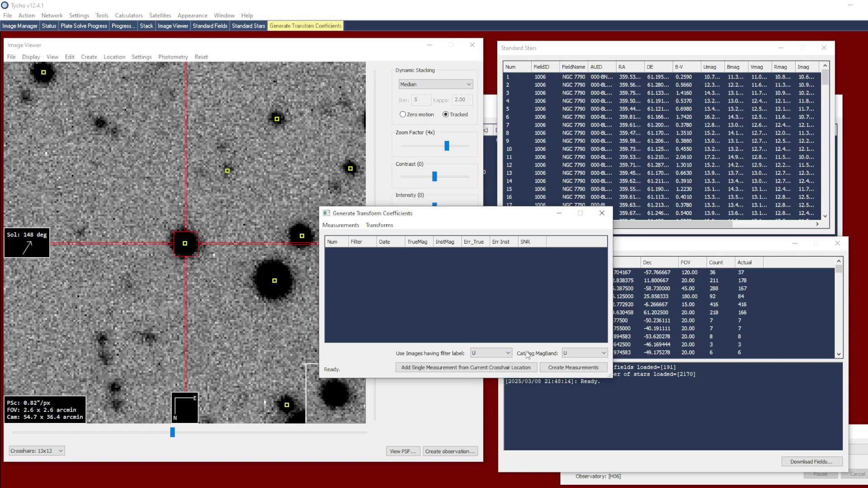
{"action": "left_click", "coordinate": [578, 357]}
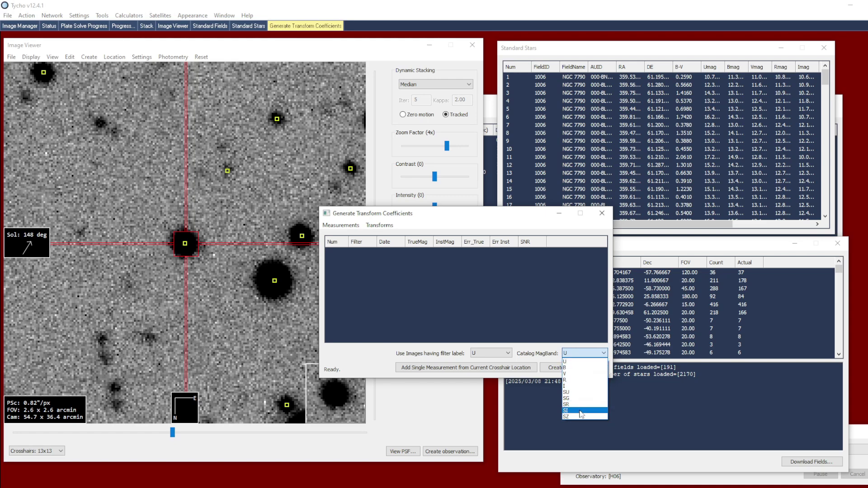
{"action": "left_click", "coordinate": [540, 358]}
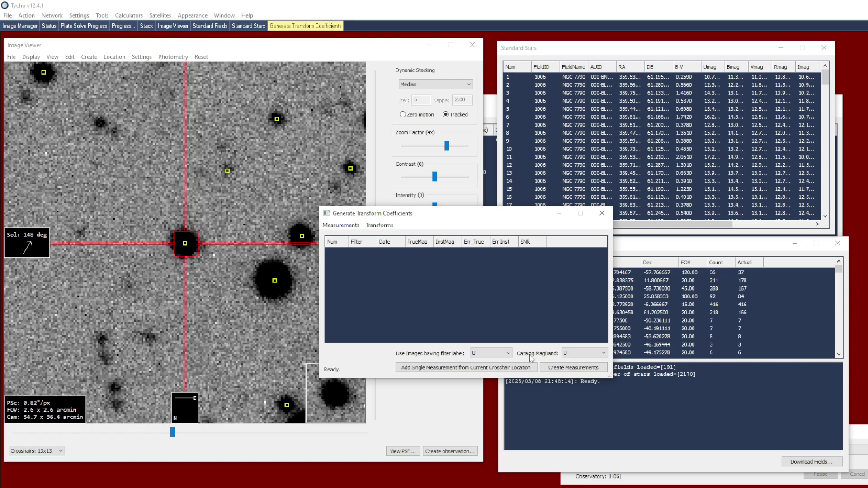
{"action": "left_click", "coordinate": [503, 353]}
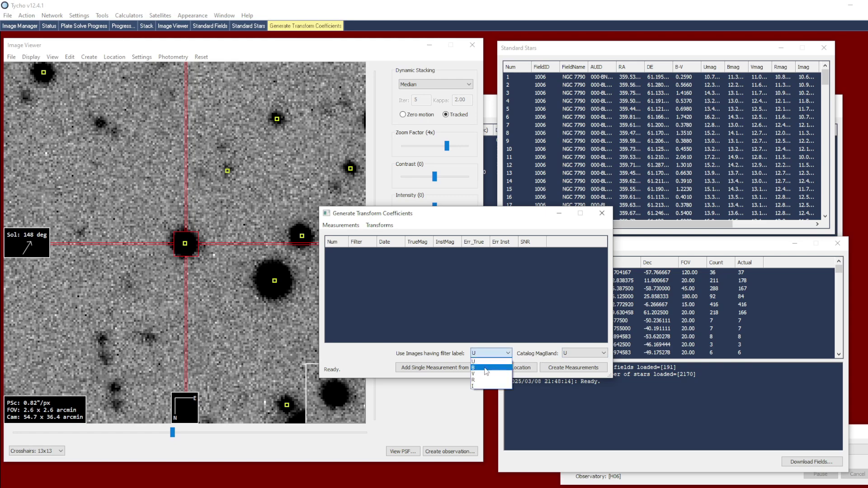
{"action": "left_click", "coordinate": [532, 355]}
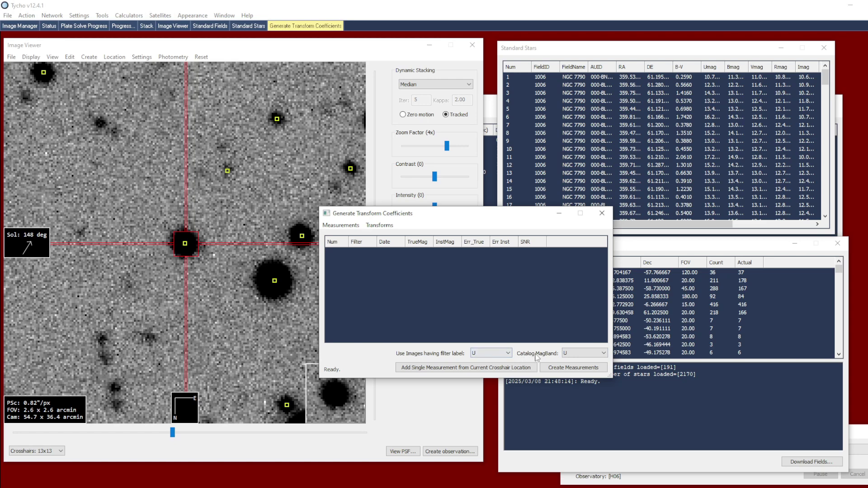
{"action": "left_click", "coordinate": [544, 369]}
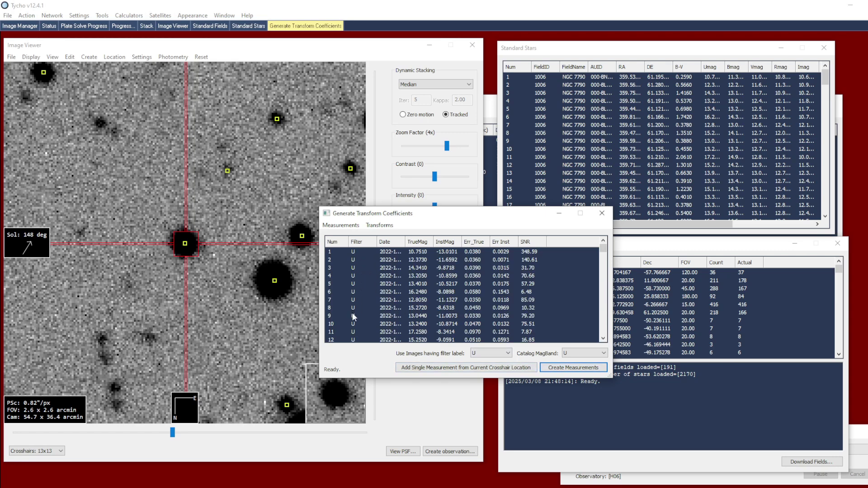
{"action": "left_click", "coordinate": [482, 354]}
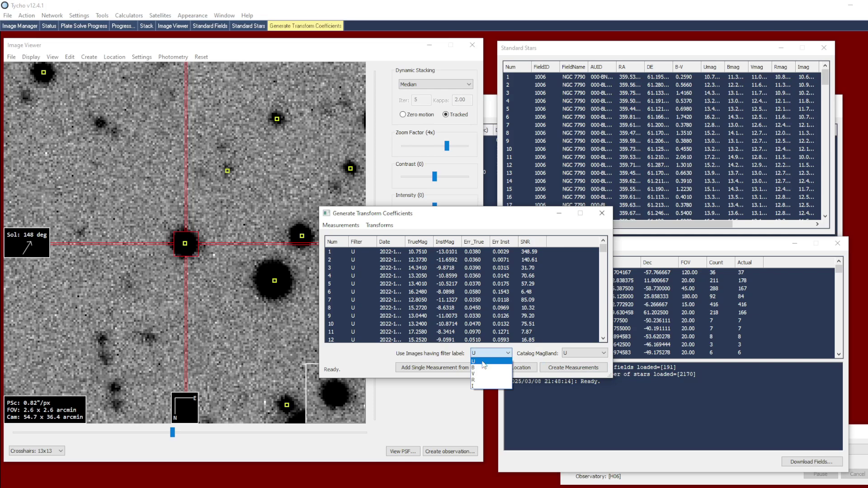
Step: Create standard-star measurements for the B, V, R and I filters in turn
{"action": "left_click", "coordinate": [482, 371]}
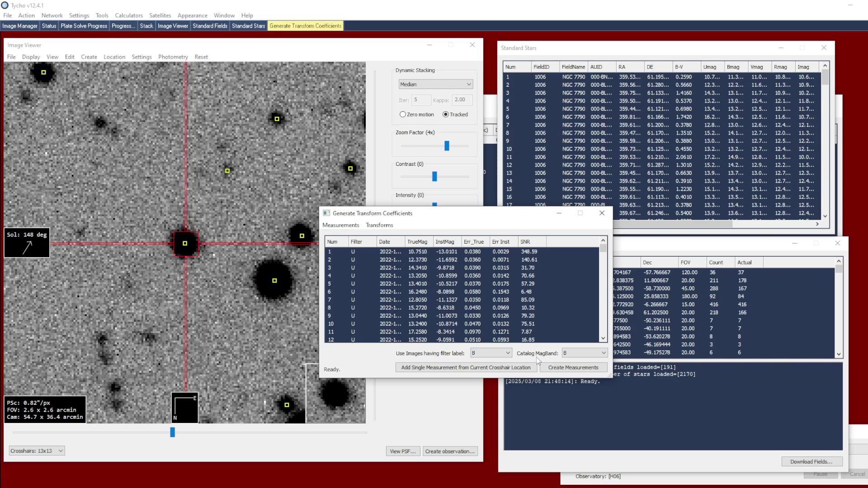
{"action": "left_click", "coordinate": [571, 372]}
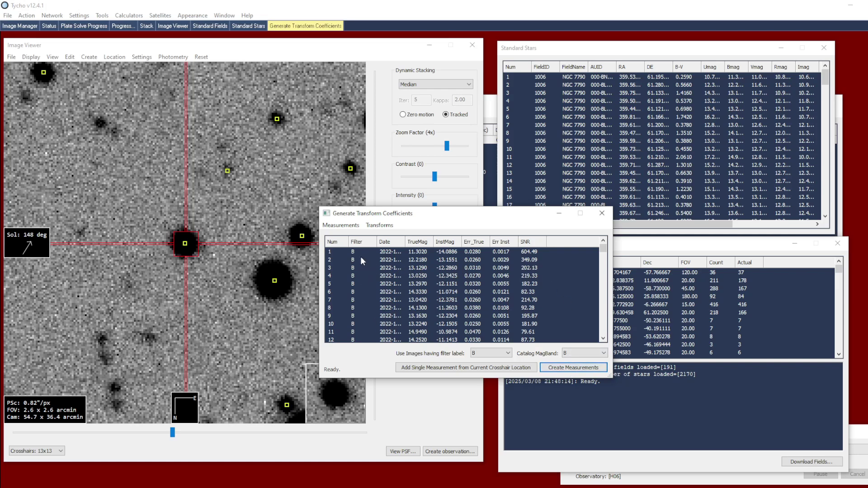
{"action": "left_click", "coordinate": [502, 354]}
{"action": "left_click", "coordinate": [485, 375]}
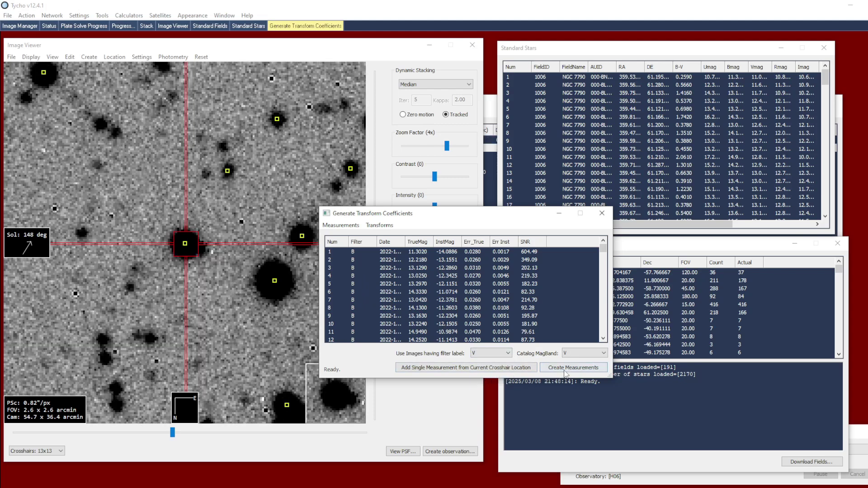
{"action": "left_click", "coordinate": [490, 355]}
{"action": "left_click", "coordinate": [488, 379]}
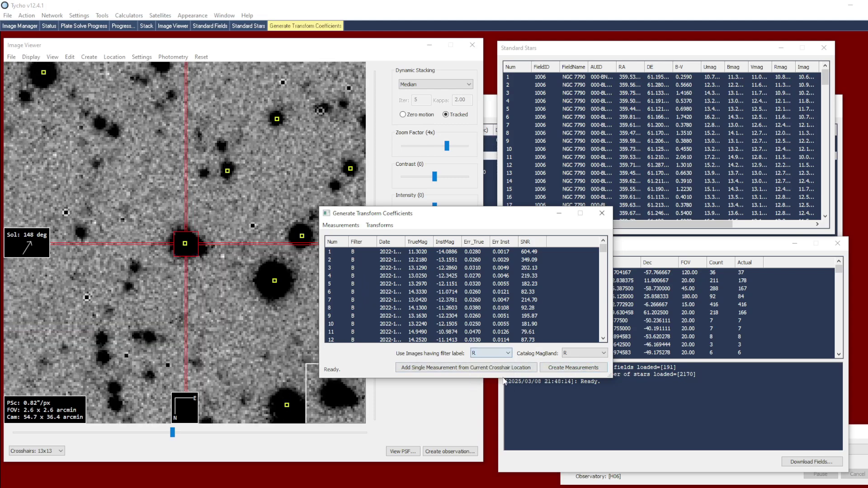
{"action": "left_click", "coordinate": [488, 355]}
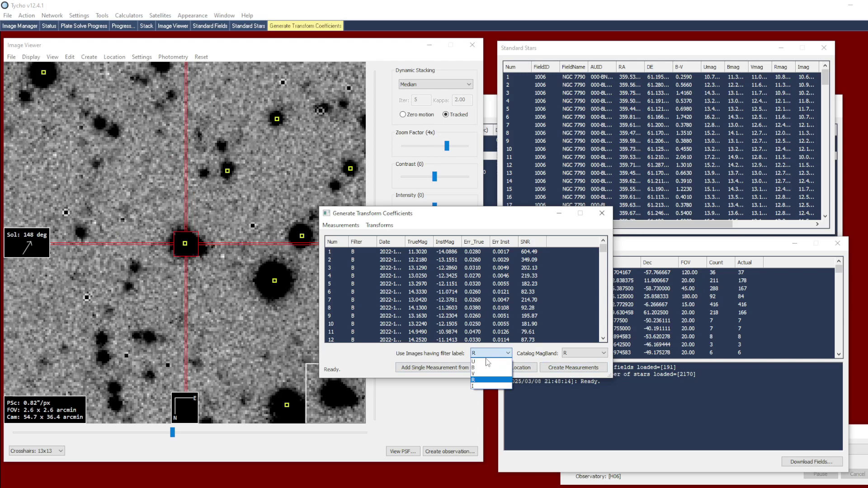
{"action": "left_click", "coordinate": [485, 387]}
{"action": "left_click", "coordinate": [563, 369]}
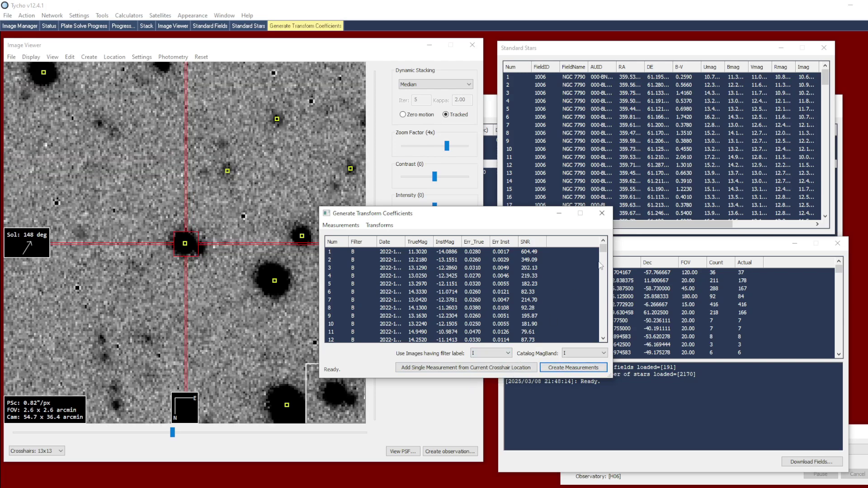
{"action": "left_click_drag", "start_coordinate": [603, 249], "coordinate": [592, 342]}
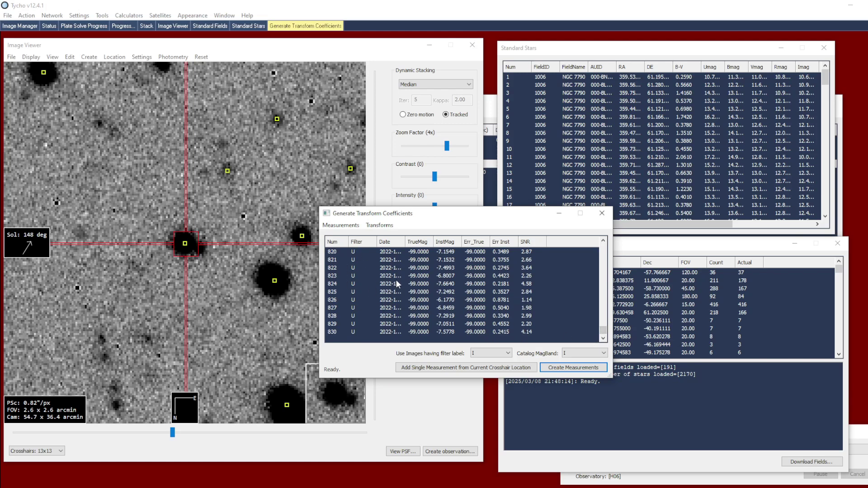
Step: Generate transforms from the measurements to open the Standard Magnitude Pairs plot
{"action": "left_click", "coordinate": [379, 225]}
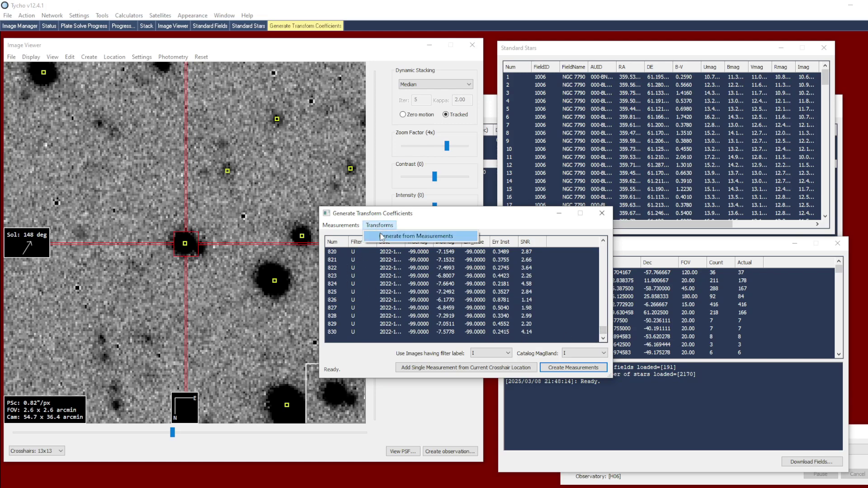
{"action": "left_click", "coordinate": [432, 237]}
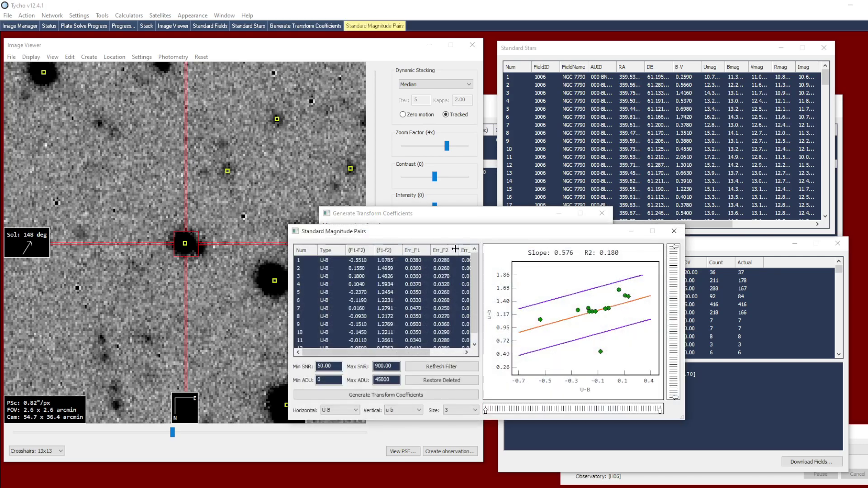
{"action": "left_click_drag", "start_coordinate": [476, 236], "coordinate": [458, 213]}
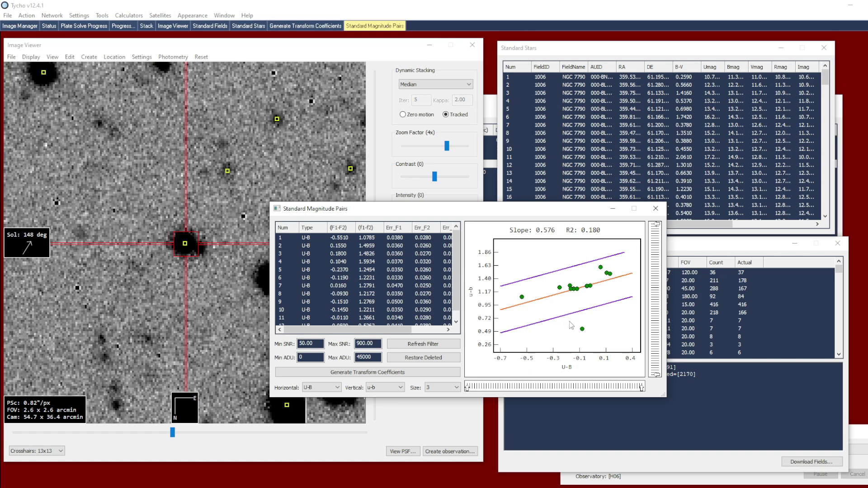
Step: Deactivate the low outlier in the U-B plot, giving slope 0.623 and R2 0.721
{"action": "left_click_drag", "start_coordinate": [571, 322], "coordinate": [597, 340]}
{"action": "left_click_drag", "start_coordinate": [598, 340], "coordinate": [598, 340]}
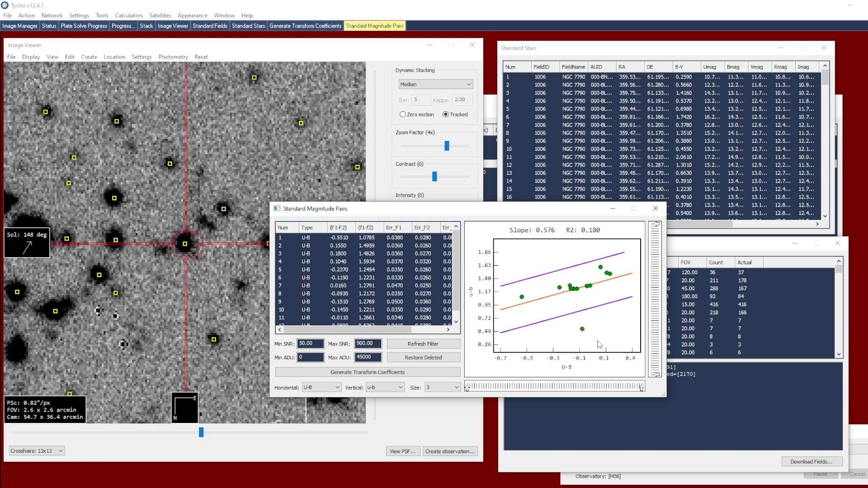
{"action": "right_click", "coordinate": [599, 317]}
{"action": "left_click", "coordinate": [626, 322]}
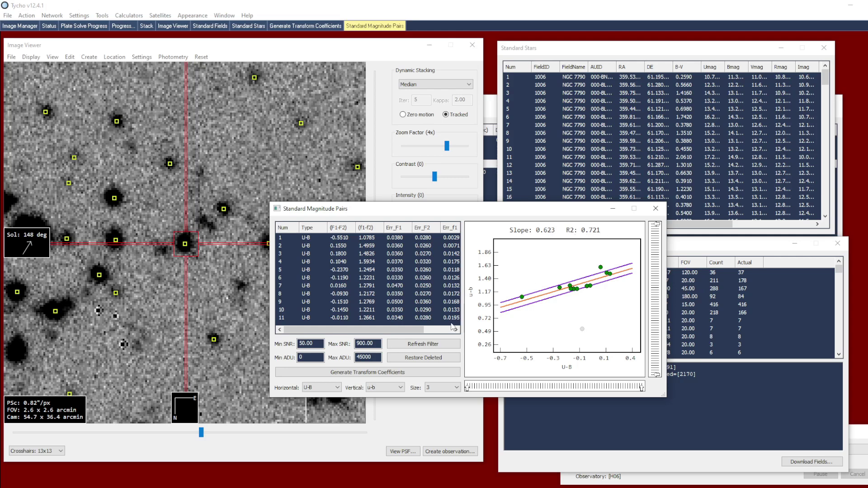
{"action": "left_click", "coordinate": [337, 389]}
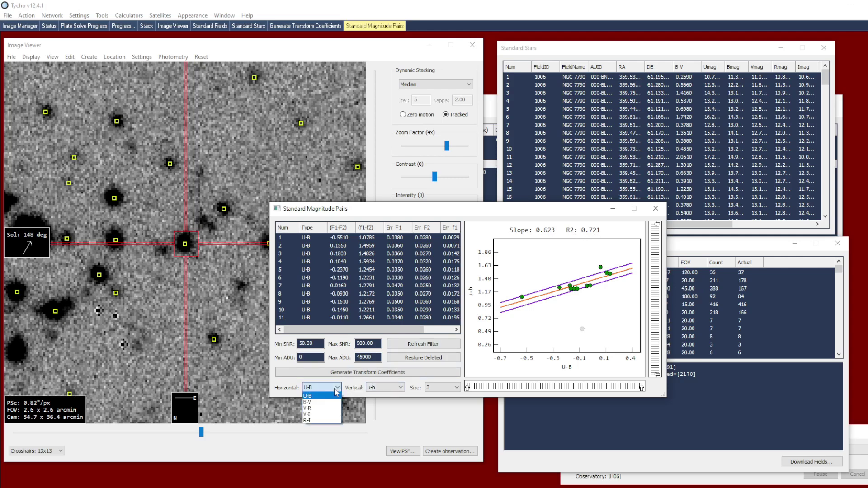
Step: Deactivate the outlier points in the B-V and V-R magnitude-pair plots
{"action": "left_click", "coordinate": [307, 402]}
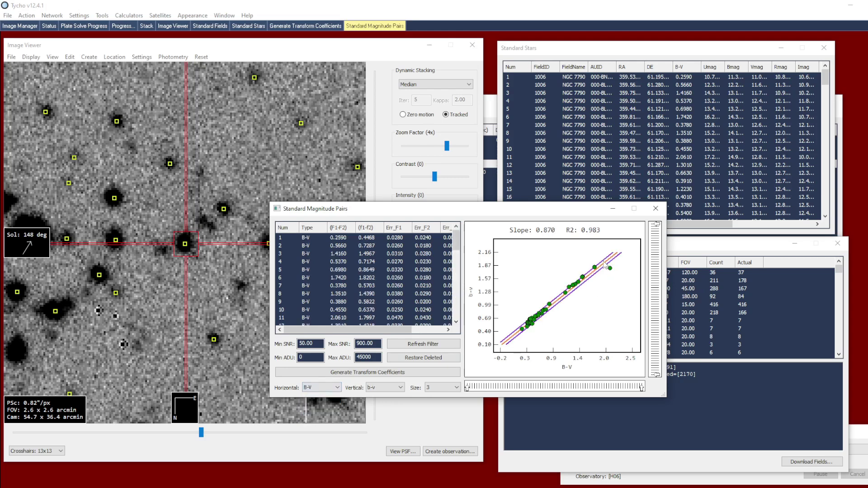
{"action": "left_click_drag", "start_coordinate": [603, 261], "coordinate": [623, 288]}
{"action": "right_click", "coordinate": [613, 282]}
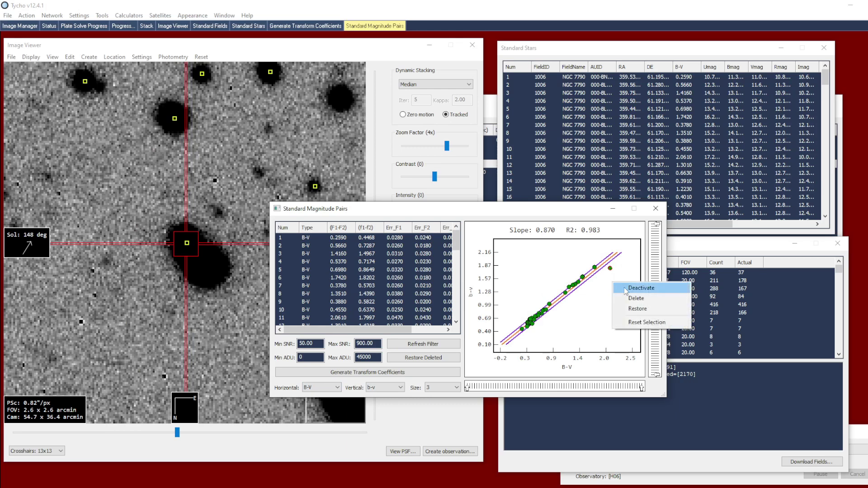
{"action": "left_click", "coordinate": [625, 287]}
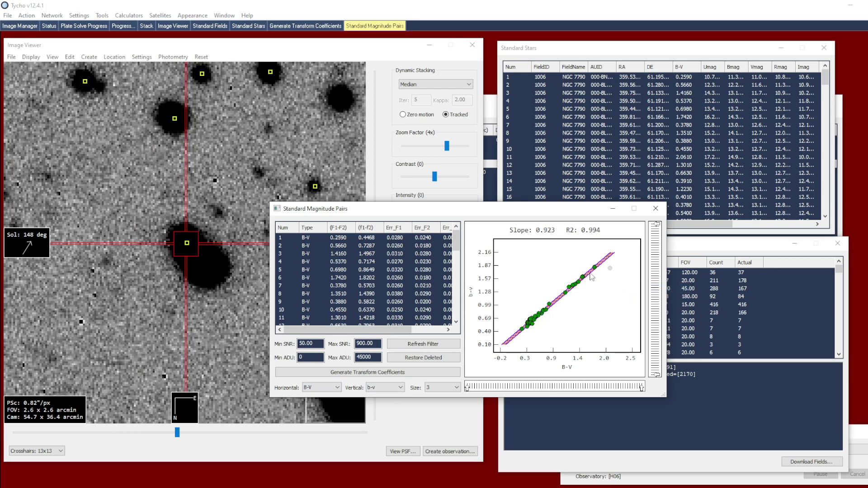
{"action": "left_click", "coordinate": [323, 387]}
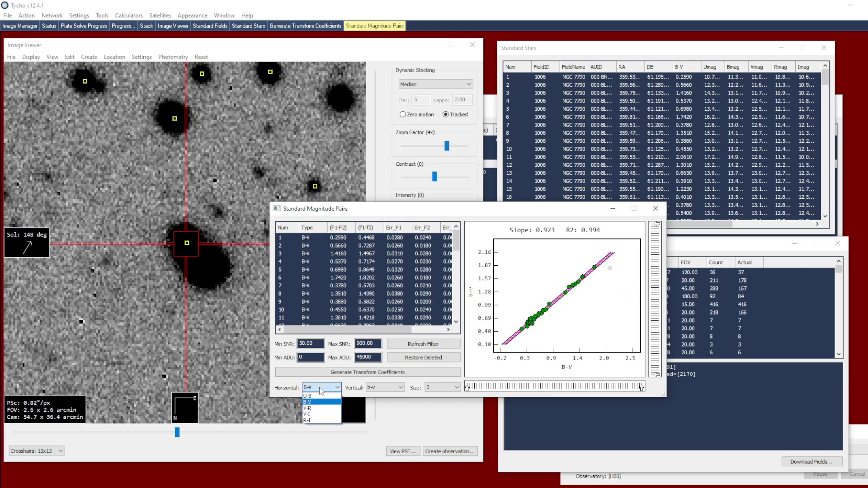
{"action": "left_click", "coordinate": [321, 408]}
{"action": "left_click_drag", "start_coordinate": [551, 319], "coordinate": [582, 339]}
{"action": "right_click", "coordinate": [577, 331]}
{"action": "left_click", "coordinate": [589, 335]}
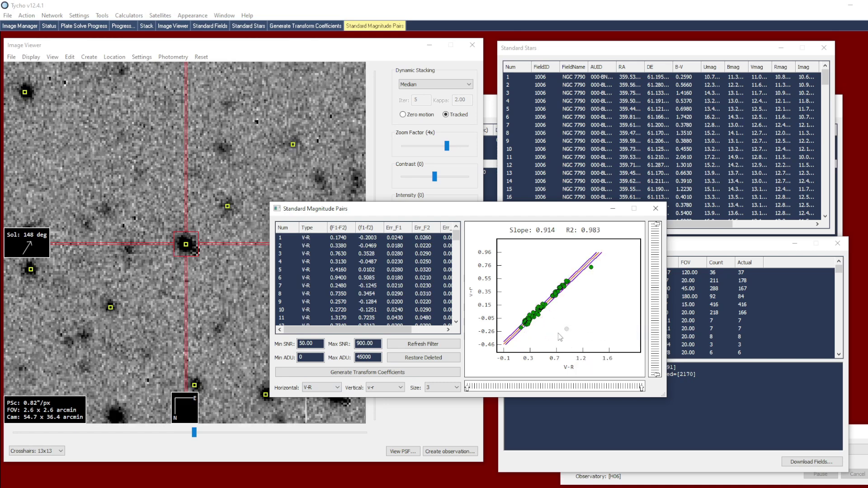
Step: Check the V-I pairs, then deactivate the R-I outlier, leaving slope 1.105 and R2 0.992
{"action": "left_click", "coordinate": [321, 387]}
{"action": "left_click", "coordinate": [315, 414]}
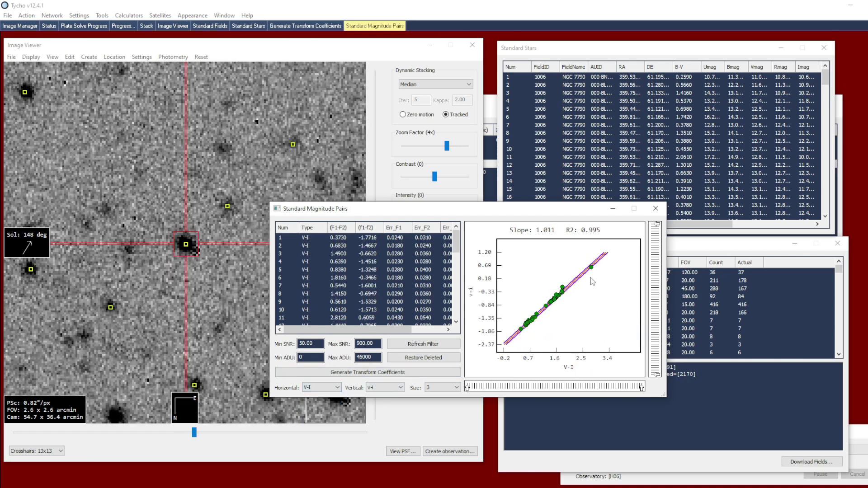
{"action": "left_click", "coordinate": [312, 389]}
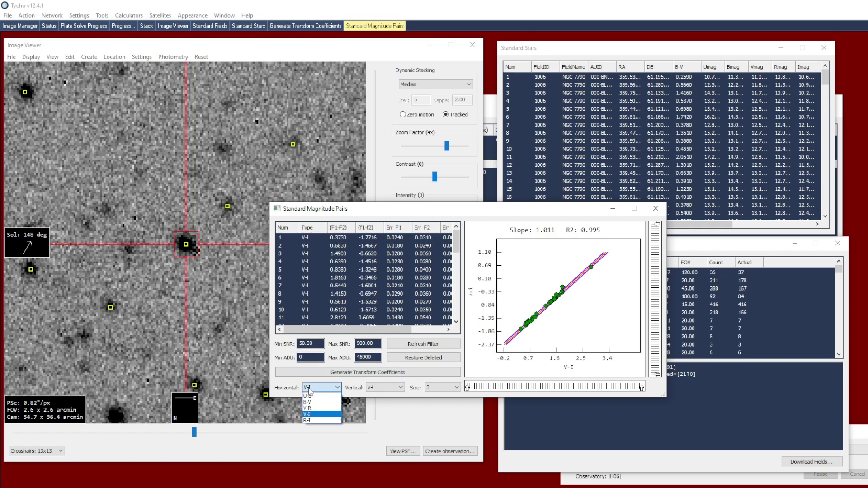
{"action": "left_click", "coordinate": [315, 421]}
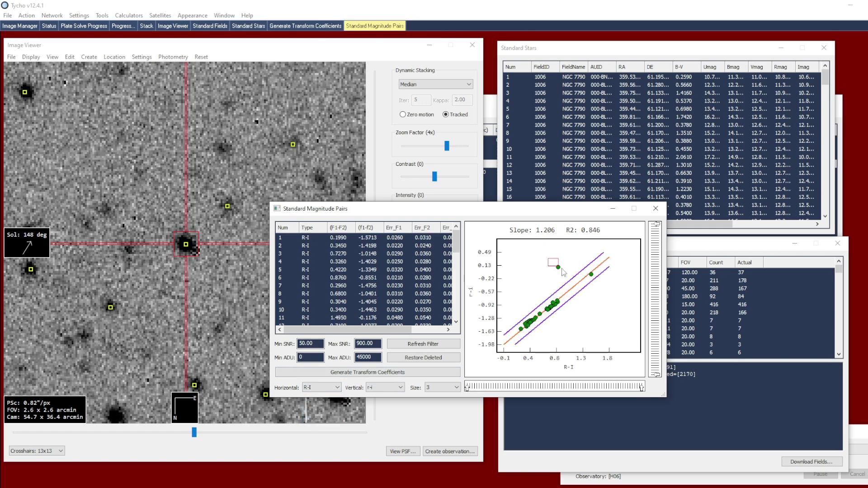
{"action": "right_click", "coordinate": [573, 278]}
{"action": "left_click", "coordinate": [588, 282]}
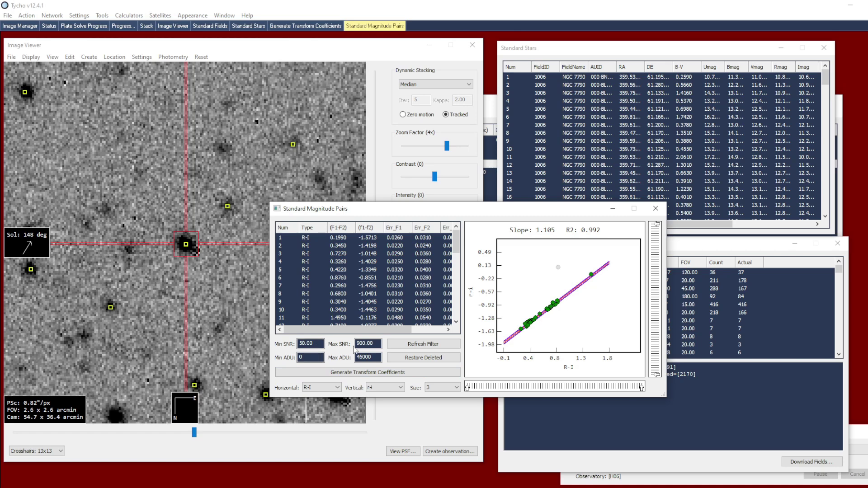
{"action": "left_click_drag", "start_coordinate": [320, 344], "coordinate": [293, 342]}
{"action": "left_click", "coordinate": [321, 388]}
Step: Plot the U-B pairs and refilter them with minimum SNR 25
{"action": "left_click", "coordinate": [317, 396]}
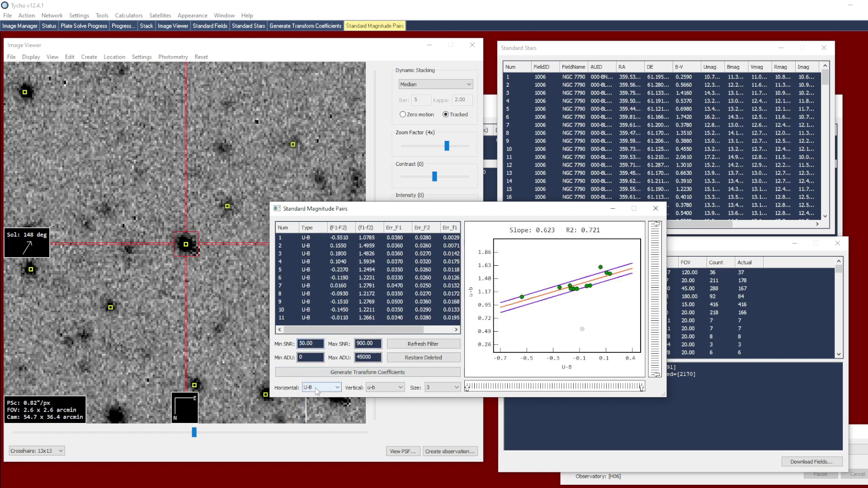
{"action": "left_click_drag", "start_coordinate": [316, 343], "coordinate": [298, 342]}
{"action": "type", "text": "25"}
{"action": "left_click", "coordinate": [423, 343]}
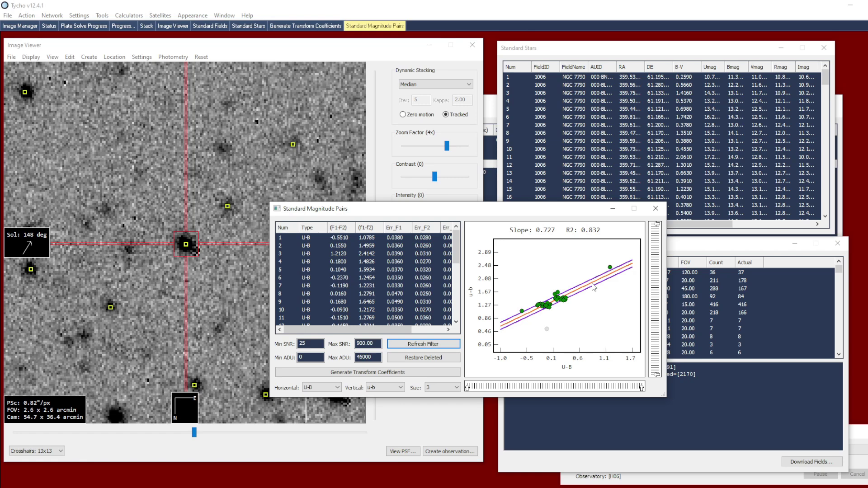
Step: Try minimum SNR 5 on the U-B fit, then return to 25
{"action": "left_click", "coordinate": [307, 344]}
{"action": "double_click", "coordinate": [310, 344]}
{"action": "double_click", "coordinate": [305, 344]}
{"action": "double_click", "coordinate": [298, 344]}
{"action": "type", "text": "5"}
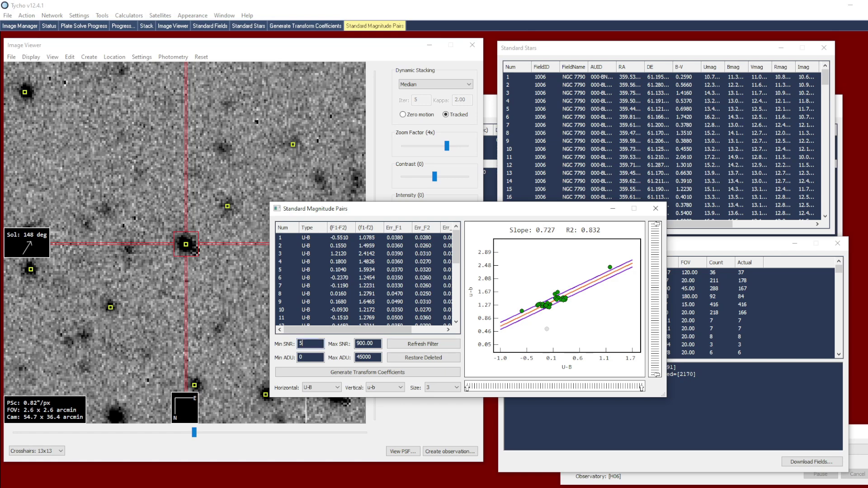
{"action": "left_click", "coordinate": [412, 344]}
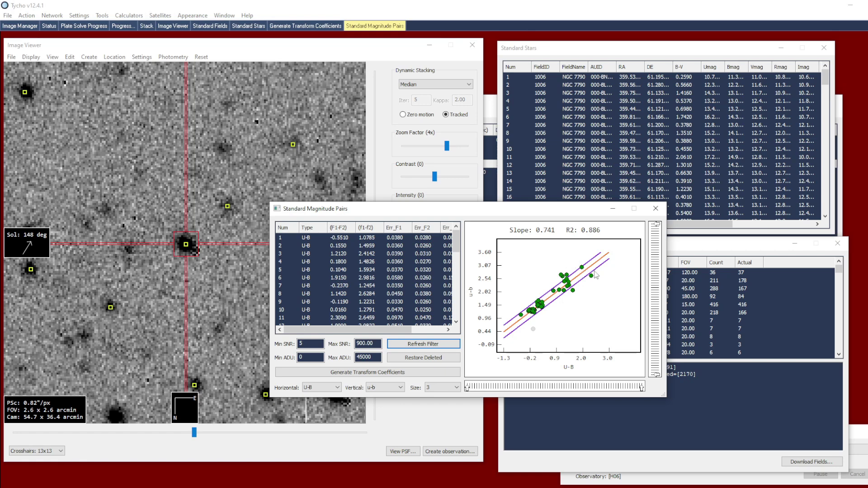
{"action": "double_click", "coordinate": [312, 343]}
{"action": "type", "text": "25"}
{"action": "key", "text": "Return"}
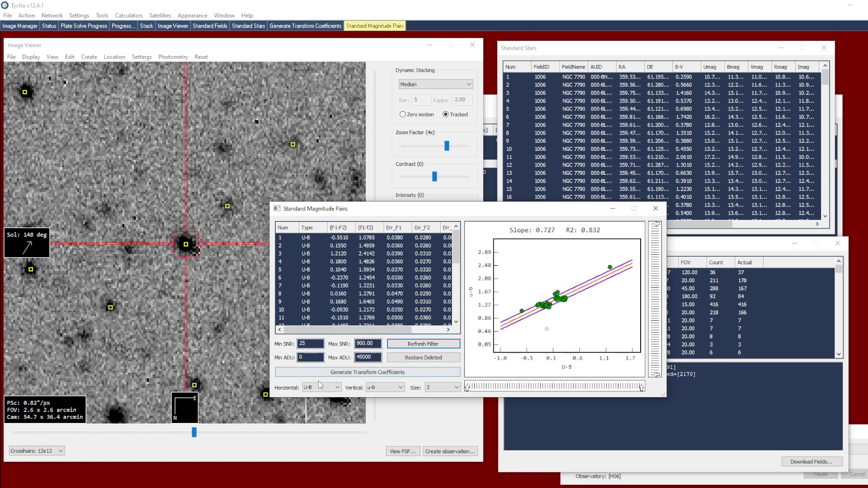
Step: Plot the B-V pairs and refilter them with minimum SNR 5
{"action": "left_click", "coordinate": [315, 389]}
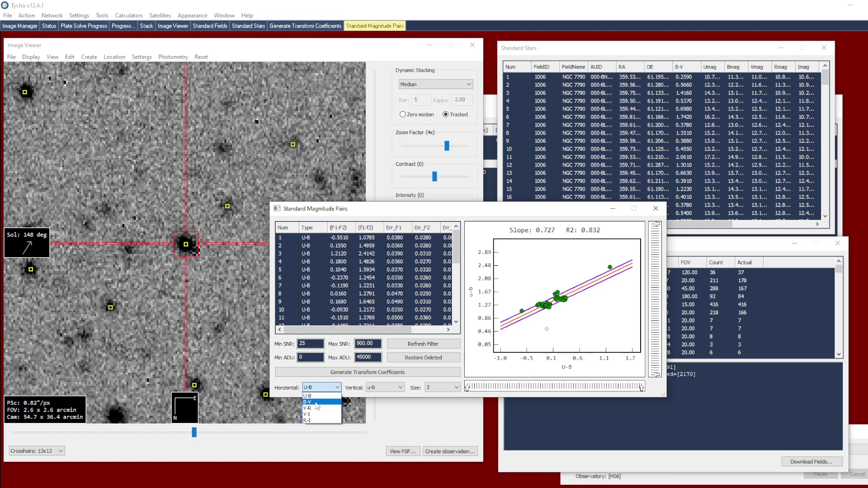
{"action": "left_click", "coordinate": [317, 403]}
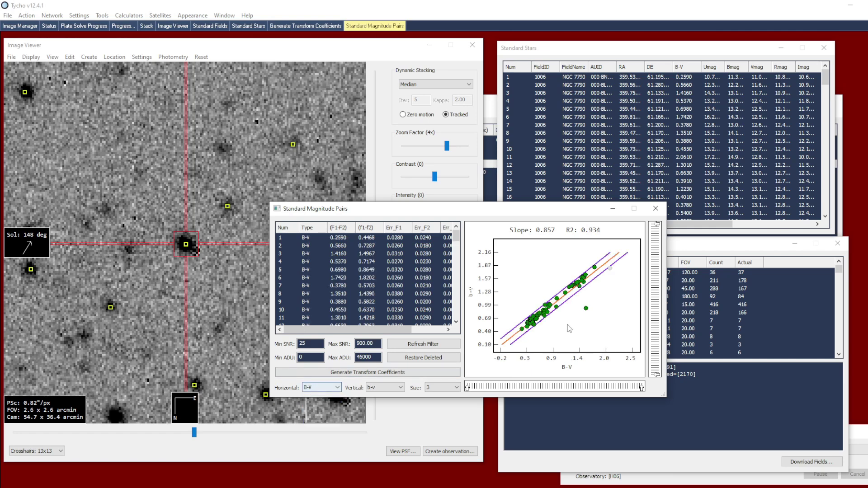
{"action": "left_click", "coordinate": [316, 344]}
{"action": "key", "text": "BackSpace"}
{"action": "key", "text": "BackSpace"}
{"action": "type", "text": "5"}
{"action": "left_click", "coordinate": [423, 343]}
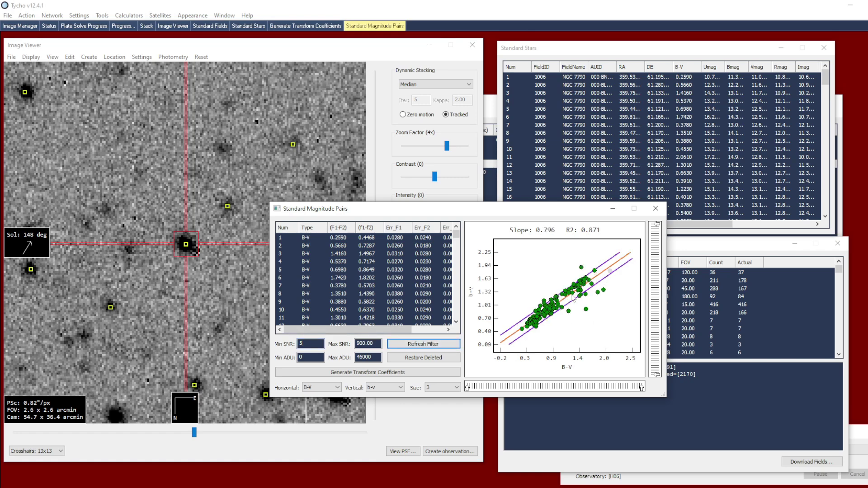
Step: Restore minimum SNR 50 and plot the U-B pairs again
{"action": "double_click", "coordinate": [316, 344]}
{"action": "type", "text": "50"}
{"action": "left_click", "coordinate": [420, 343]}
{"action": "left_click", "coordinate": [328, 388]}
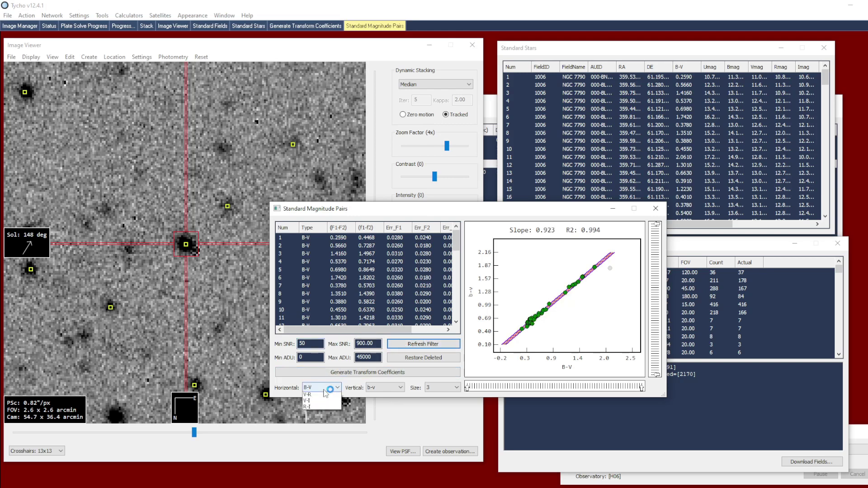
{"action": "left_click", "coordinate": [322, 398]}
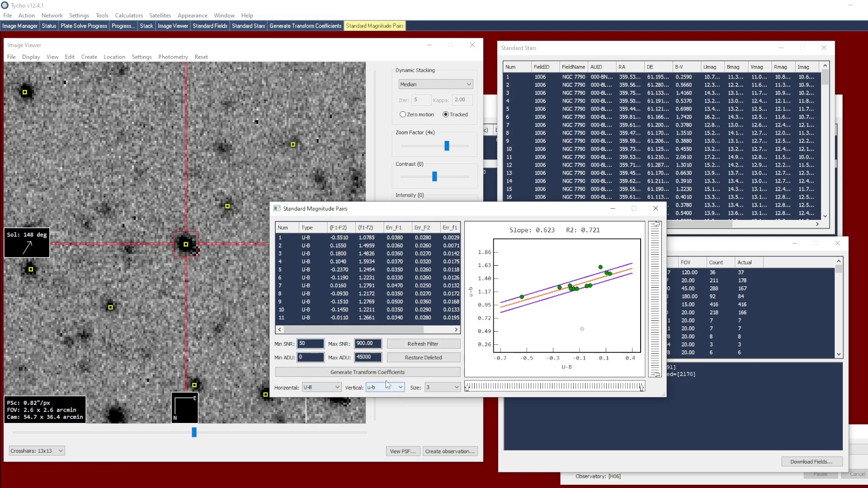
Step: Generate the Transform Coefficients report and review its Coefficients (Tub 1.605, Tbv 1.083, Tvr 1.094), Error and R Squared sections
{"action": "left_click", "coordinate": [337, 375]}
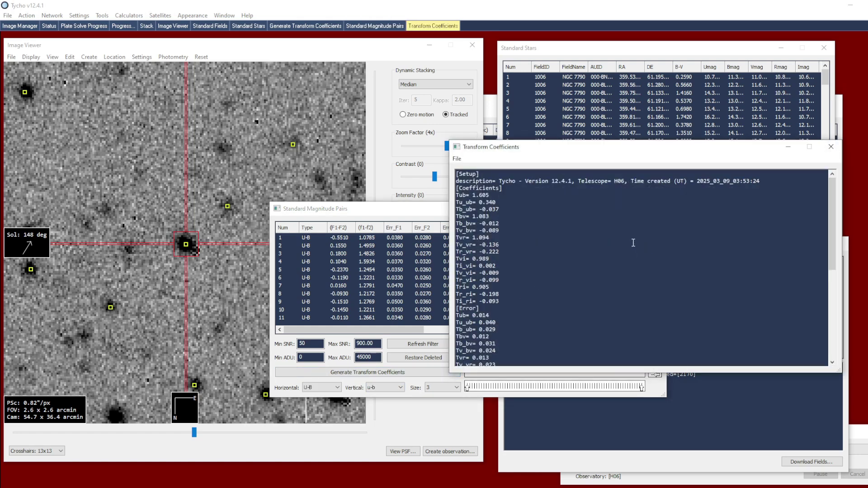
{"action": "left_click_drag", "start_coordinate": [457, 181], "coordinate": [760, 182]}
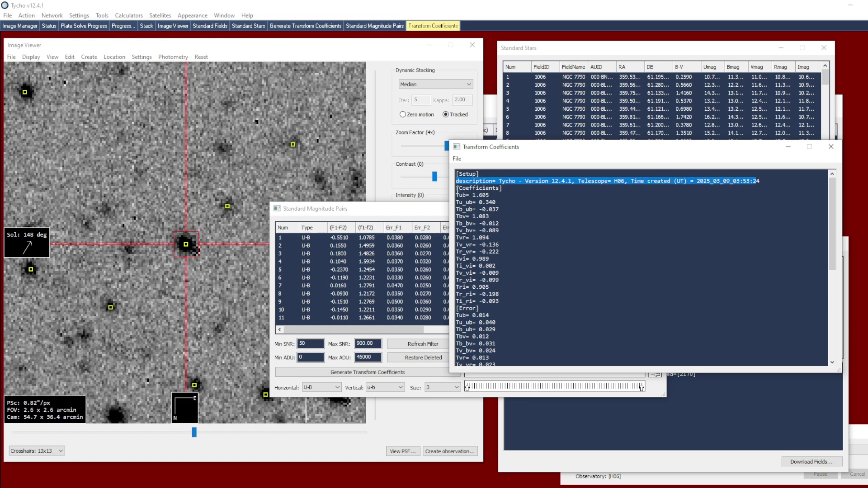
{"action": "left_click_drag", "start_coordinate": [457, 188], "coordinate": [515, 302]}
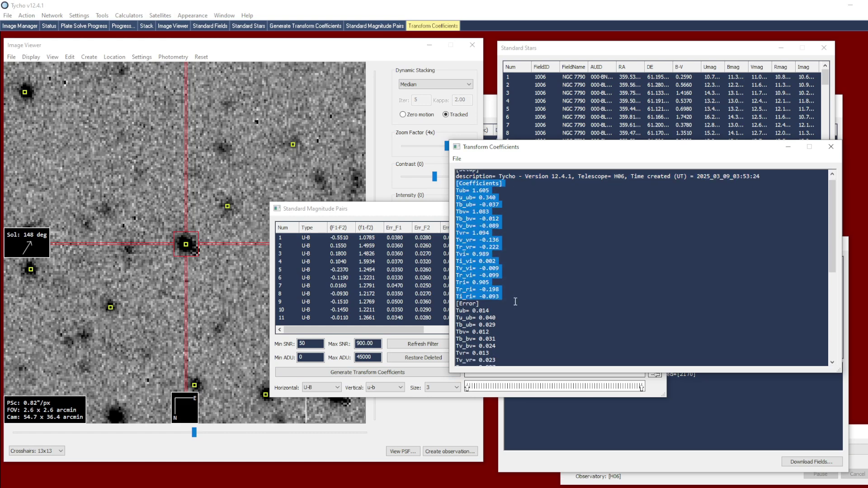
{"action": "scroll", "coordinate": [515, 302], "scroll_direction": "down", "scroll_amount": 2}
{"action": "left_click_drag", "start_coordinate": [457, 266], "coordinate": [518, 336]}
{"action": "scroll", "coordinate": [518, 307], "scroll_direction": "down", "scroll_amount": 2}
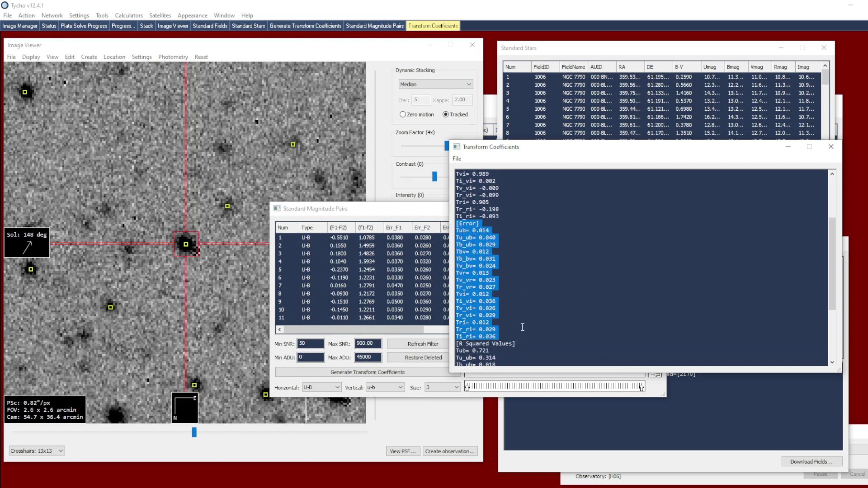
{"action": "scroll", "coordinate": [522, 327], "scroll_direction": "down", "scroll_amount": 3}
{"action": "scroll", "coordinate": [497, 322], "scroll_direction": "down", "scroll_amount": 1}
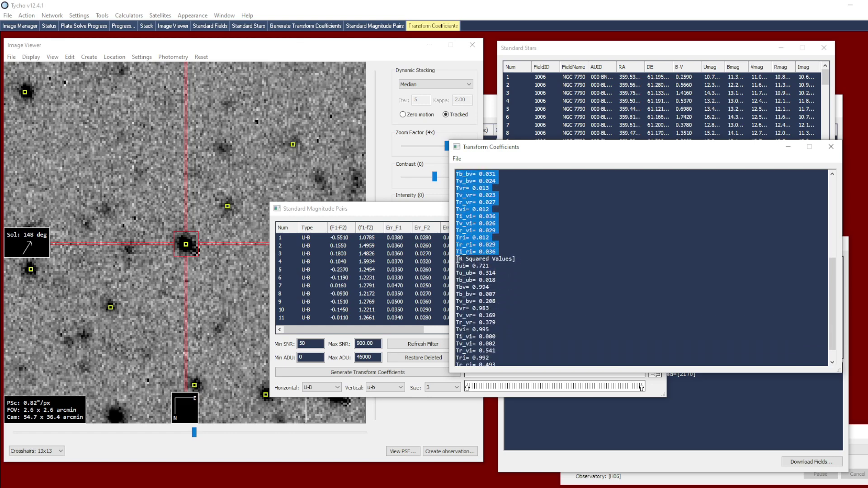
{"action": "left_click_drag", "start_coordinate": [458, 259], "coordinate": [509, 351]}
{"action": "left_click", "coordinate": [511, 355]}
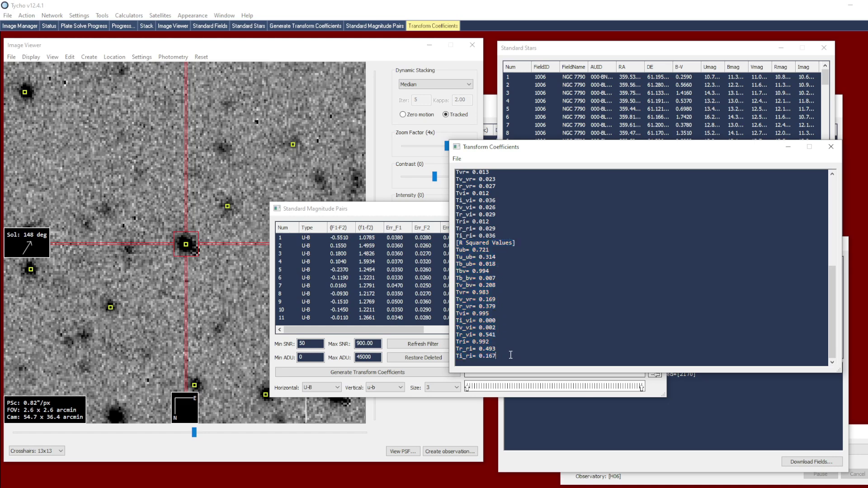
Step: Back at the report's top, dismiss the save option without saving and re-check the Coefficients section
{"action": "scroll", "coordinate": [629, 280], "scroll_direction": "up", "scroll_amount": 9}
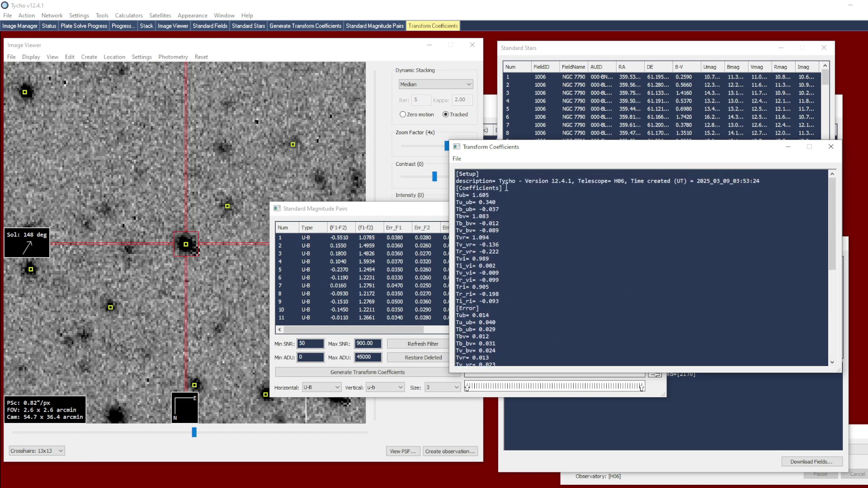
{"action": "left_click", "coordinate": [458, 159]}
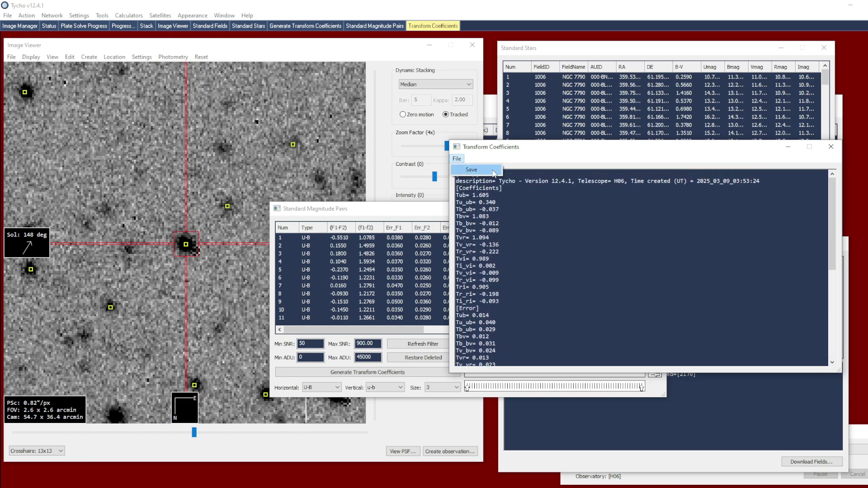
{"action": "left_click", "coordinate": [571, 214]}
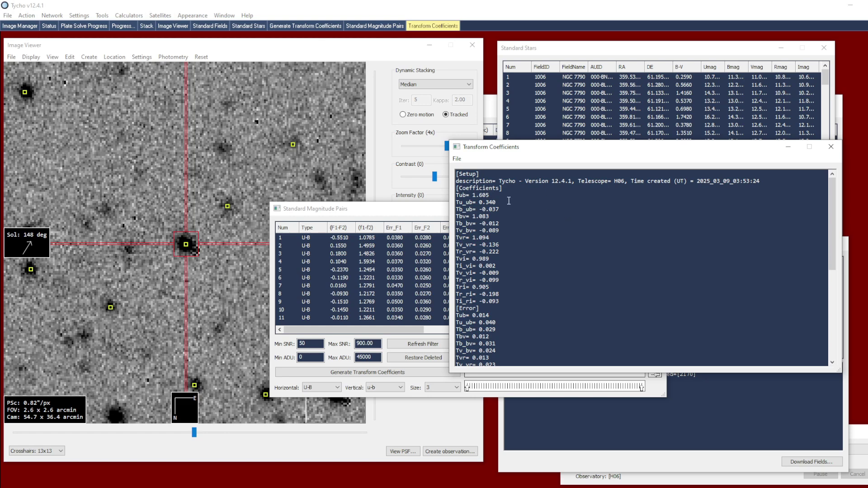
{"action": "left_click_drag", "start_coordinate": [509, 303], "coordinate": [456, 188]}
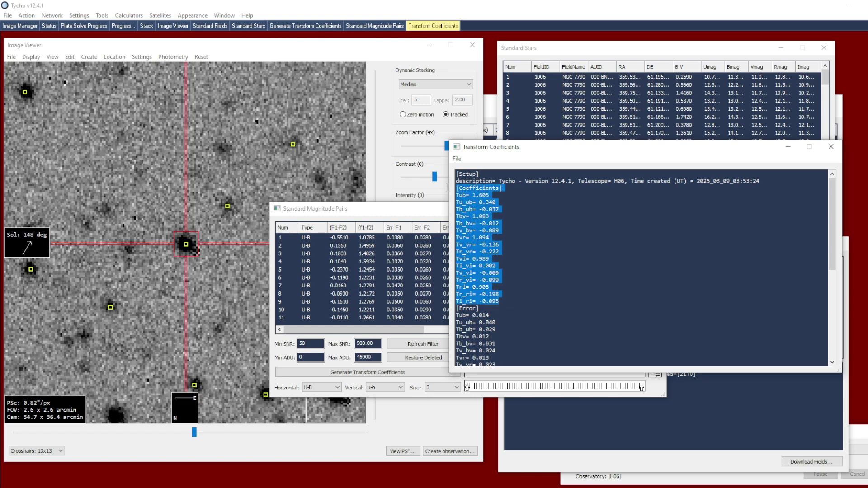
{"action": "left_click", "coordinate": [522, 209]}
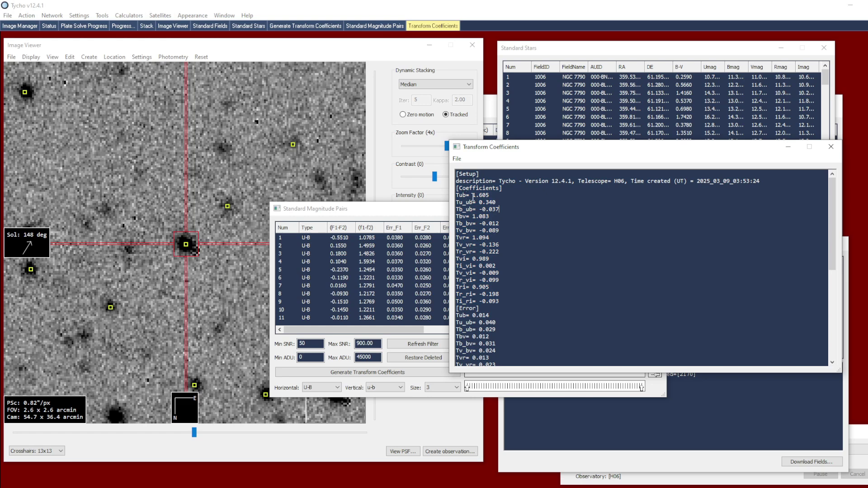